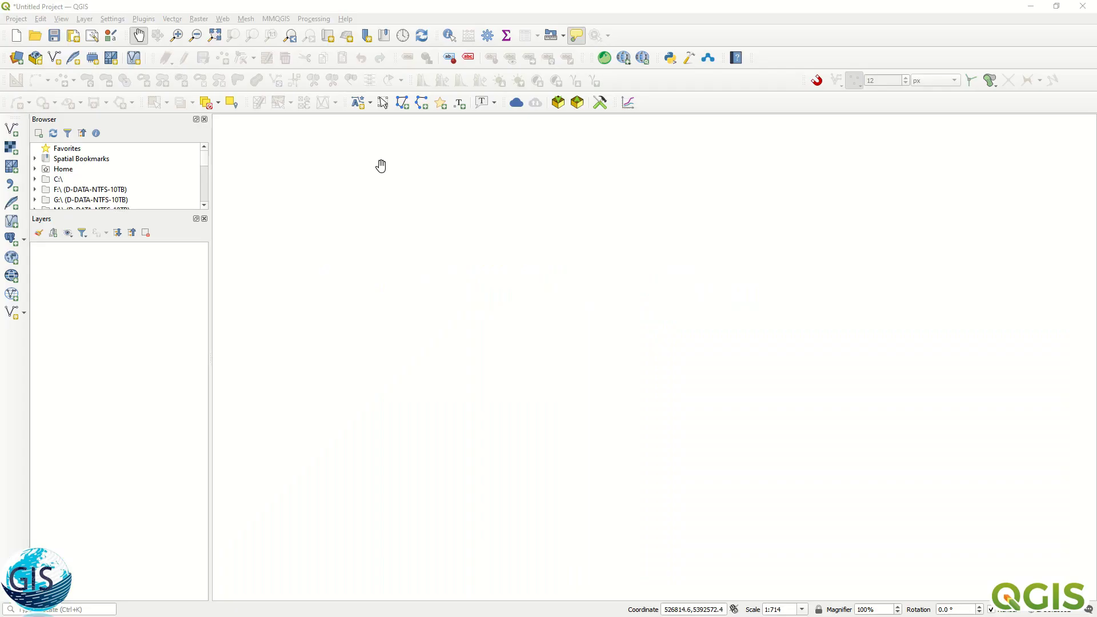
- Launch the Another DXF Import/Converter from Vector > DXF Import/Convert > Import or Convert
click(143, 19)
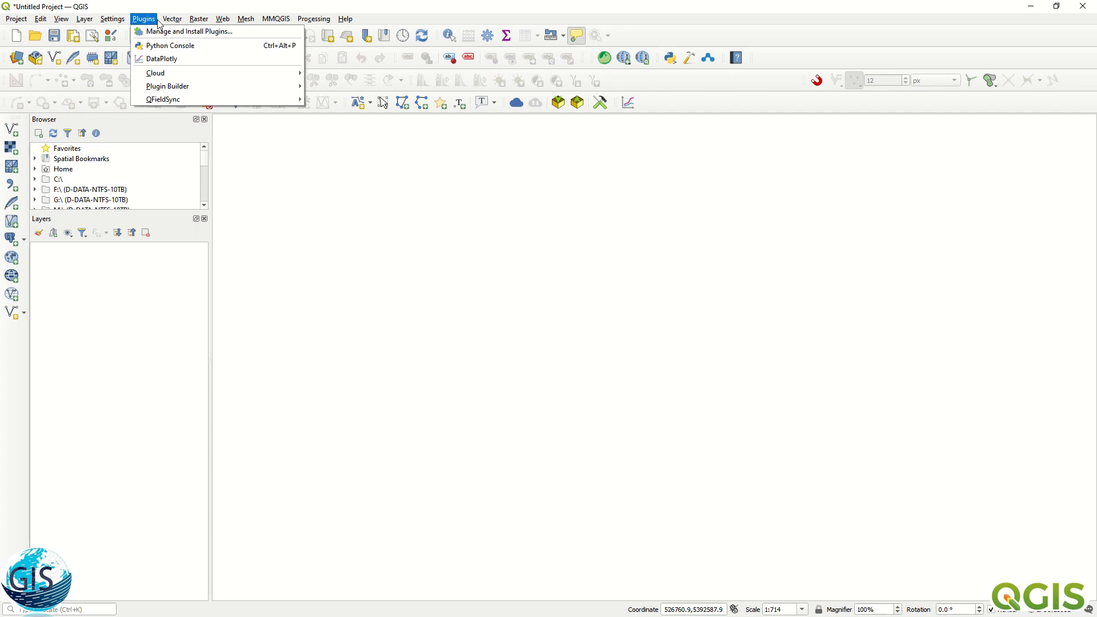
mouse_move(172, 21)
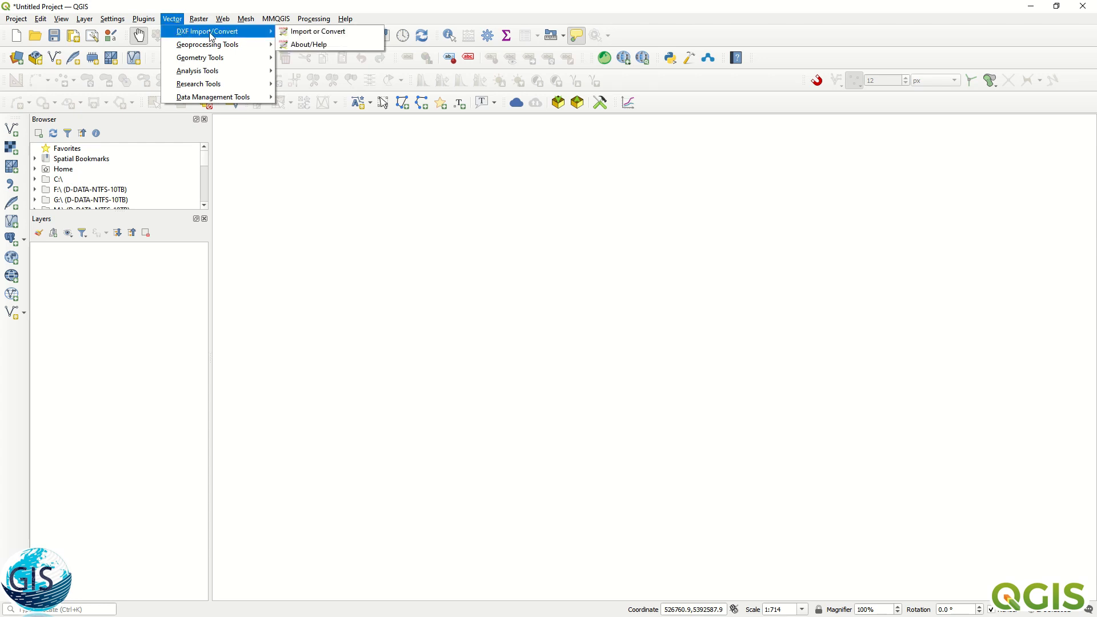
click(320, 33)
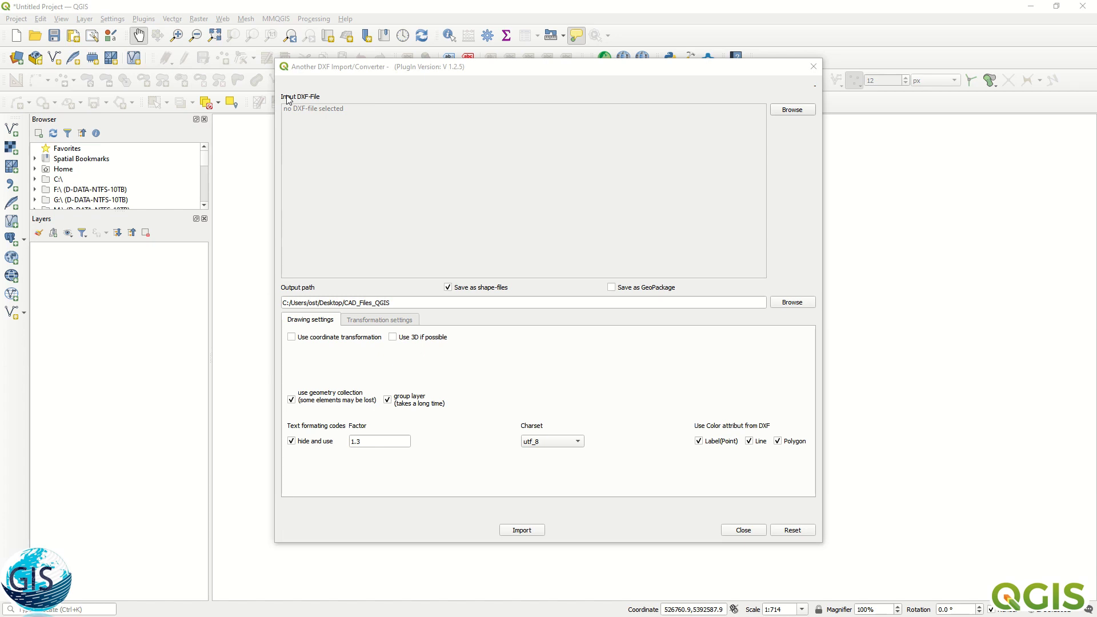
- Load test_file_cad.dxf from the CAD_Files_QGIS folder as the input DXF file
click(792, 110)
click(417, 161)
click(909, 445)
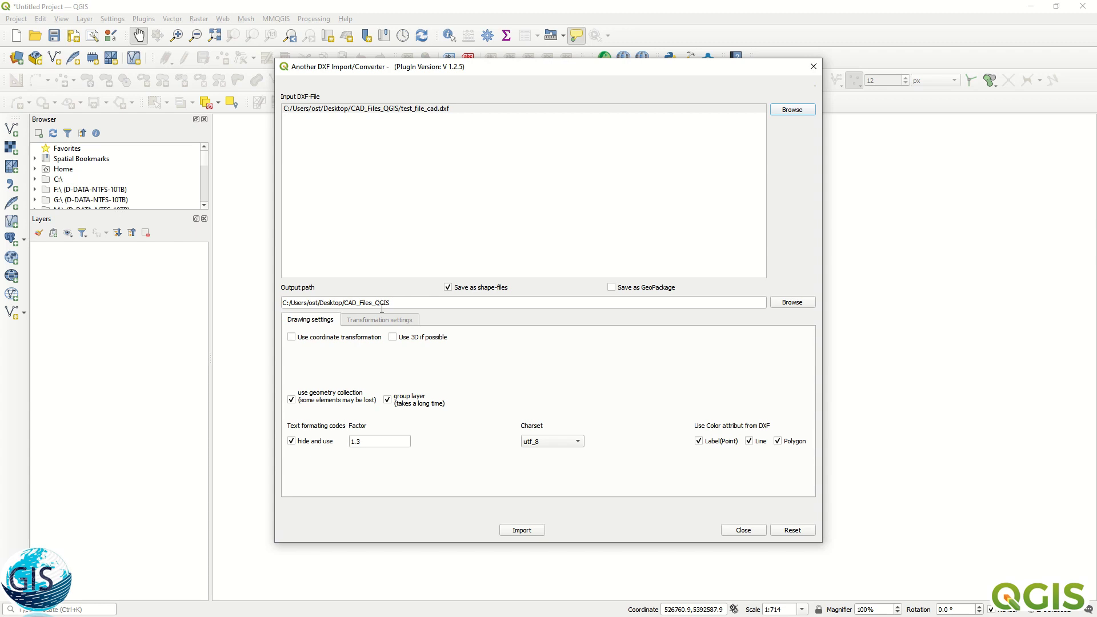
click(247, 426)
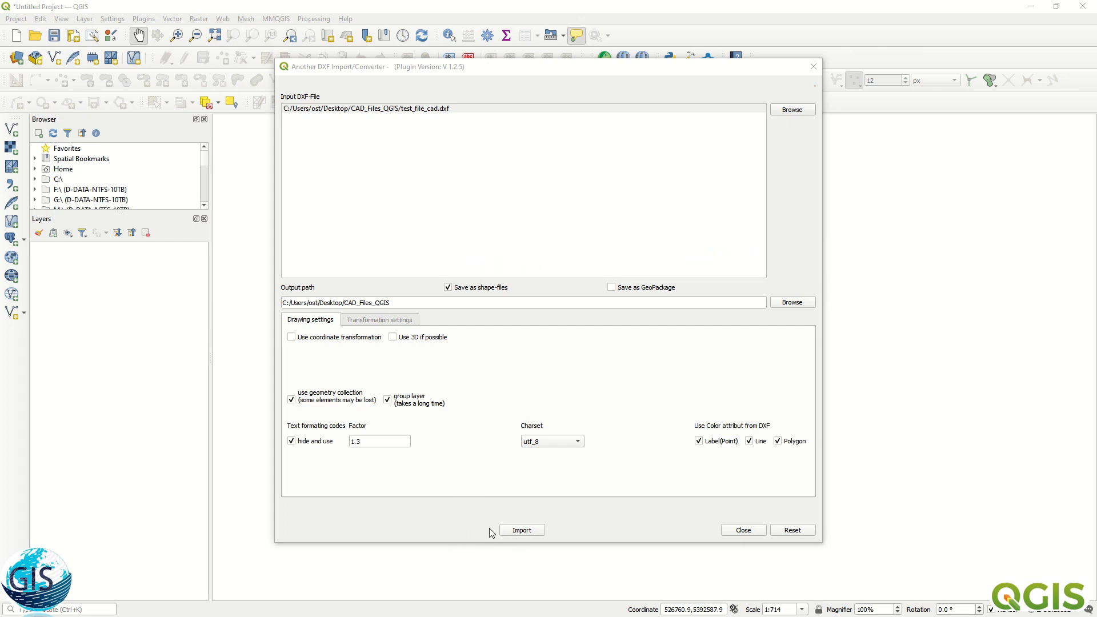
- Import test_file_cad.dxf as shapefile layers, then close the converter dialog
click(524, 530)
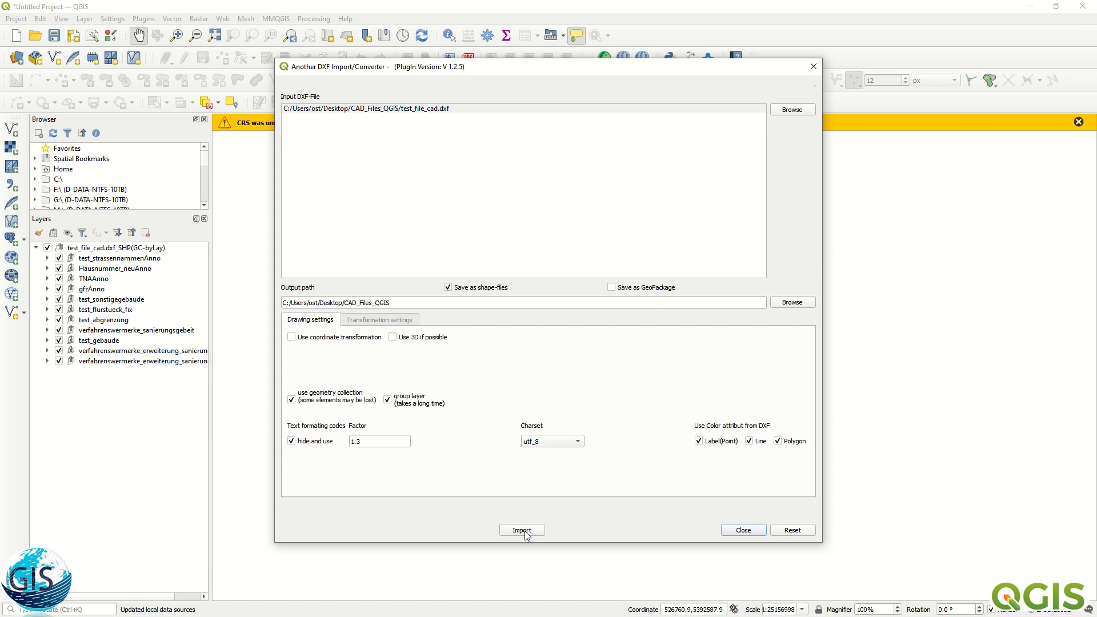
click(813, 67)
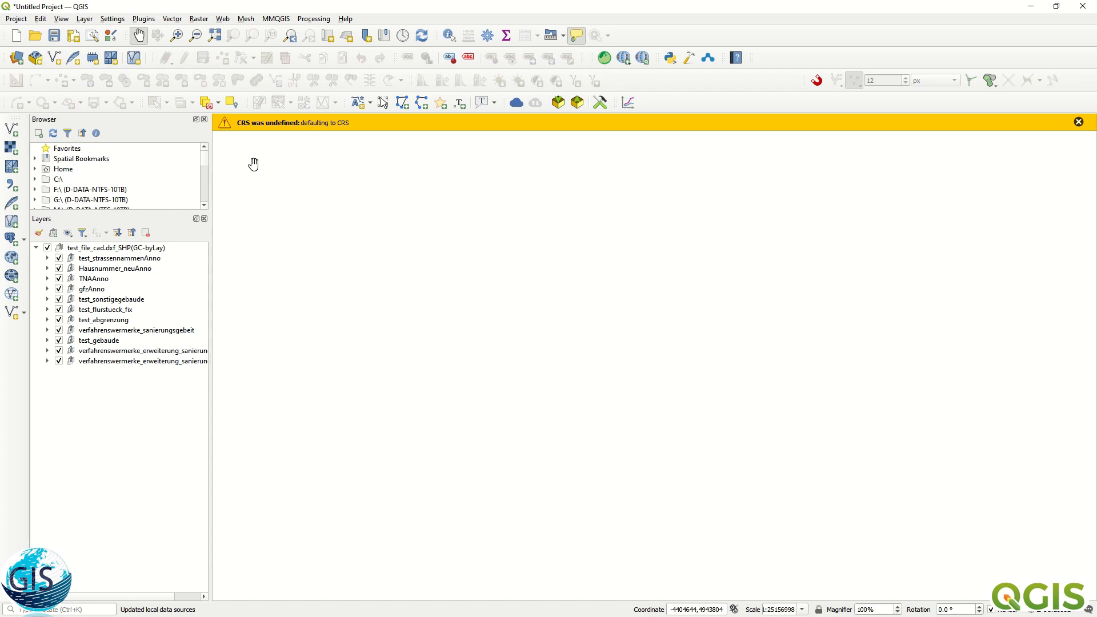
- Set the imported layer group's CRS to ETRS89 / UTM zone 32N
right_click(111, 248)
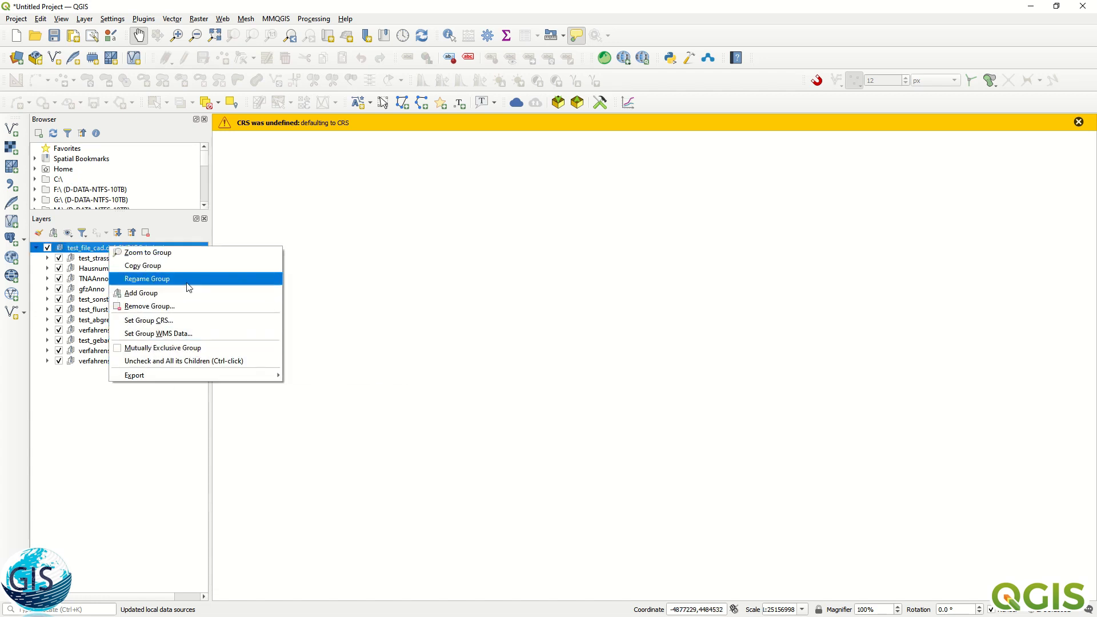
click(193, 321)
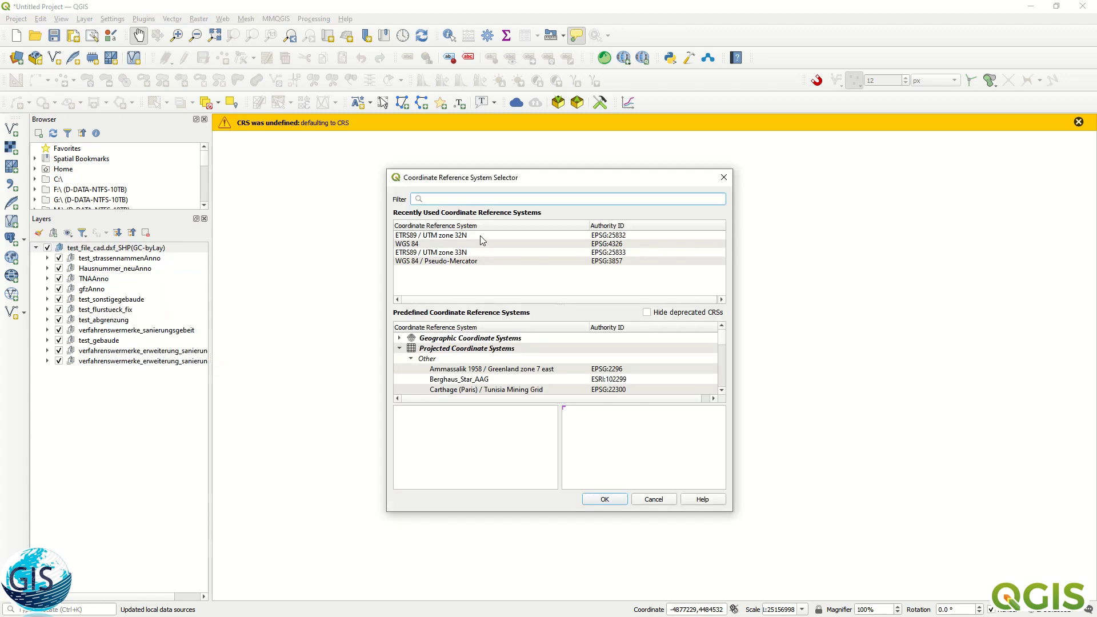
click(480, 235)
click(607, 498)
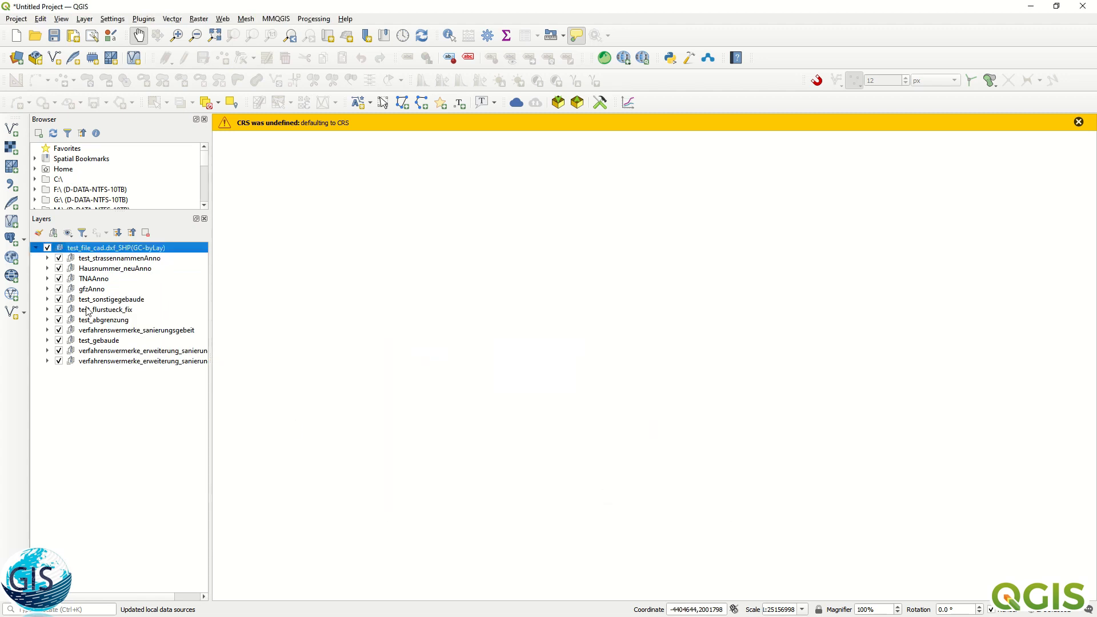
- Zoom to the test_strassennammenAnno layer's extent and zoom in on the town
click(107, 260)
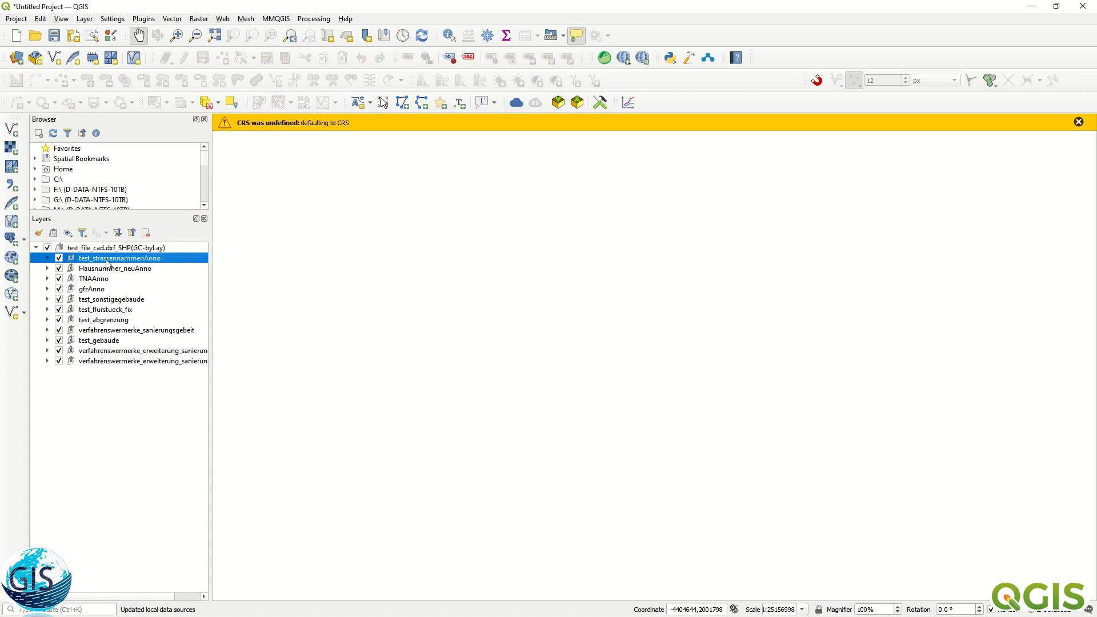
right_click(107, 264)
click(149, 265)
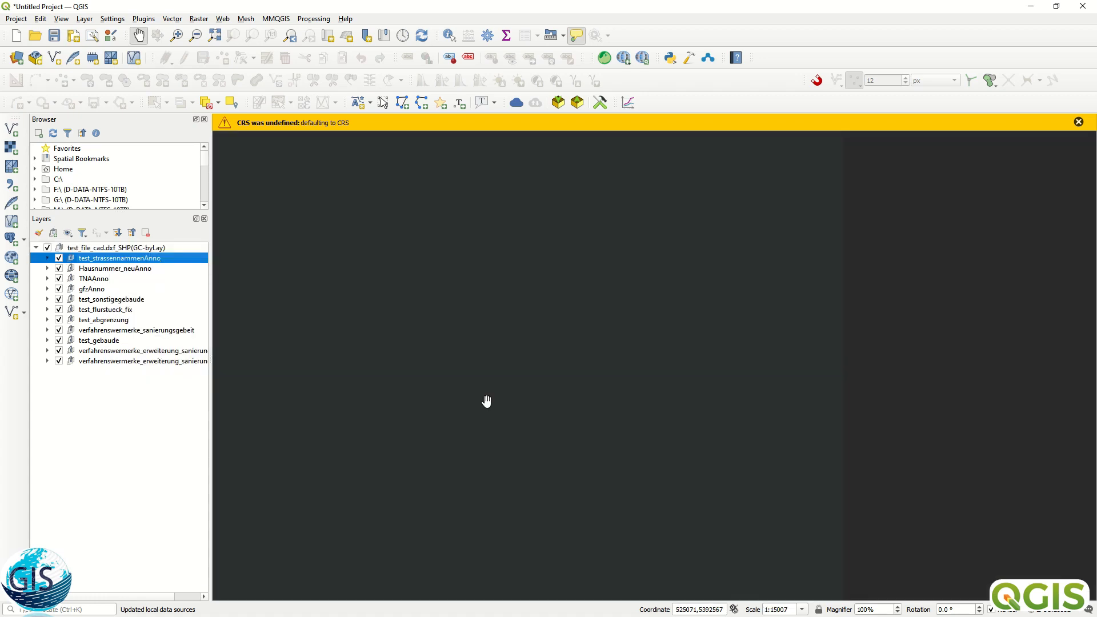
scroll(714, 330, up, 2)
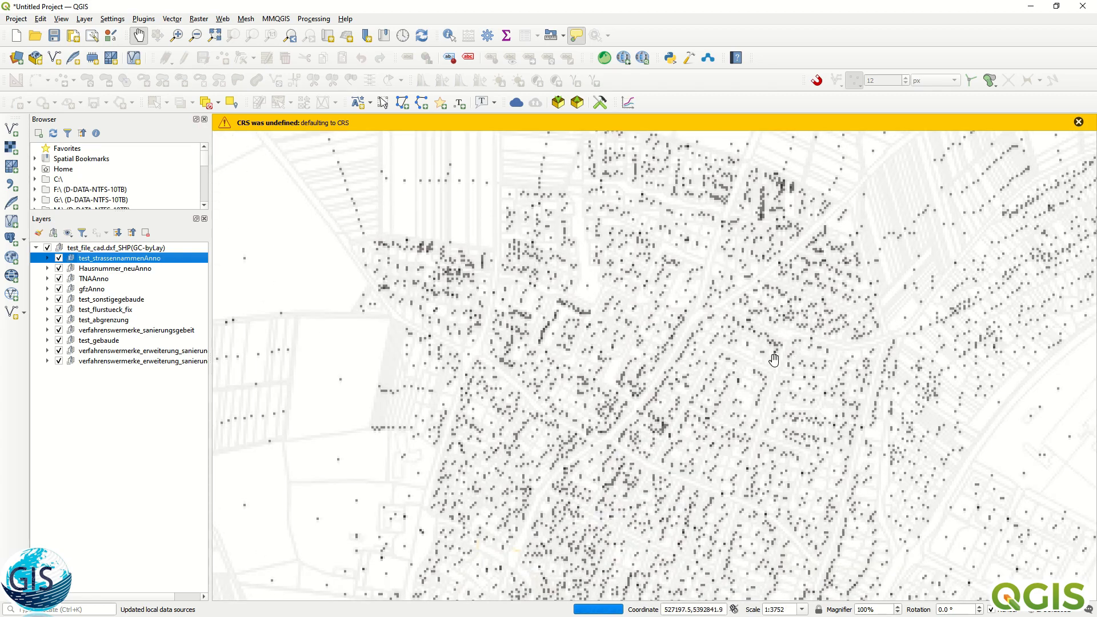
scroll(714, 330, up, 1)
drag(598, 325, 583, 338)
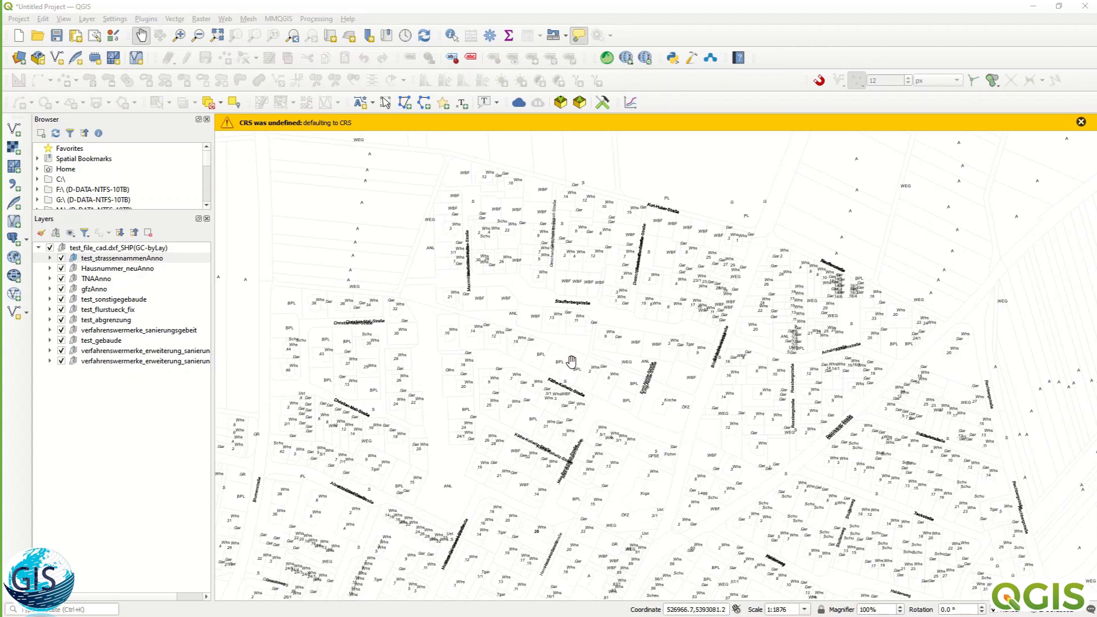
- Review the street-name sublayer's 982-record attribute table, then minimize it back to the map
scroll(564, 348, up, 1)
scroll(533, 364, down, 1)
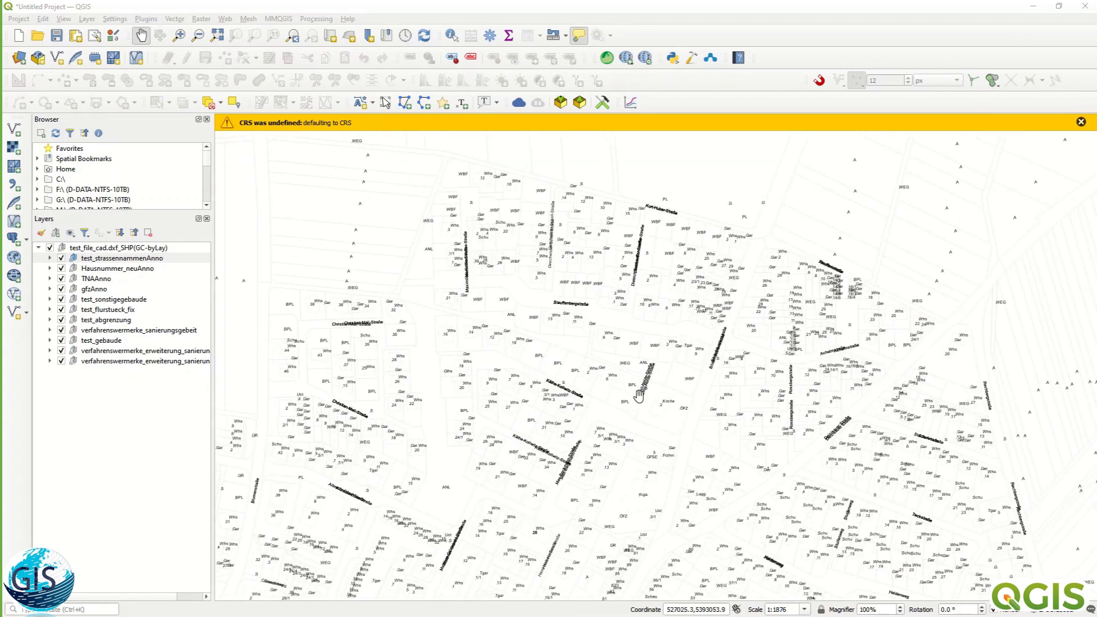
scroll(639, 397, up, 2)
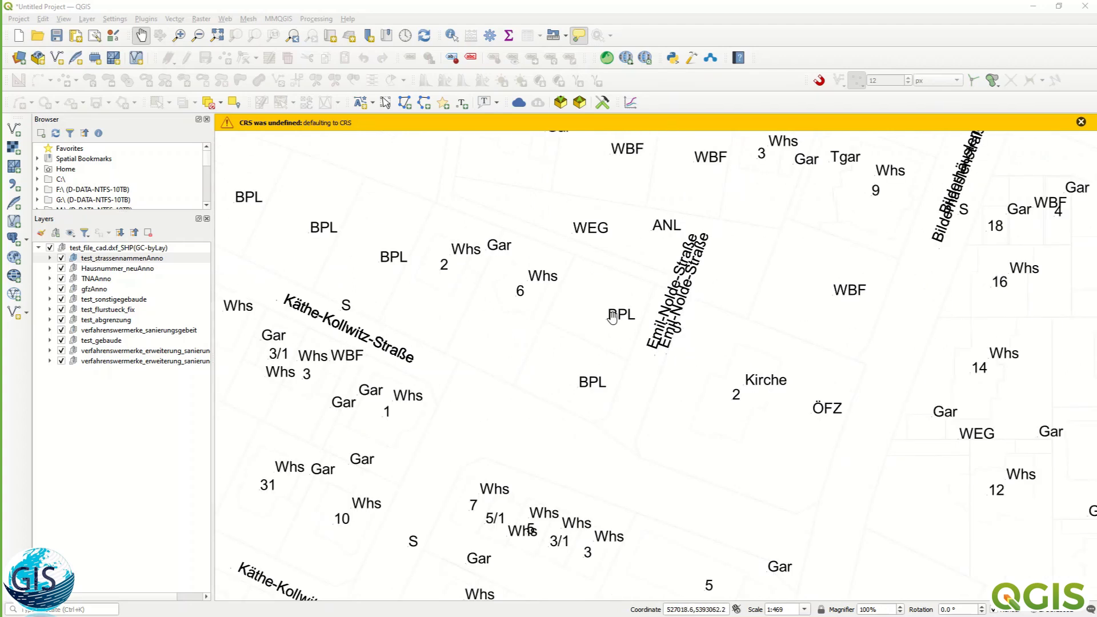
scroll(604, 355, down, 1)
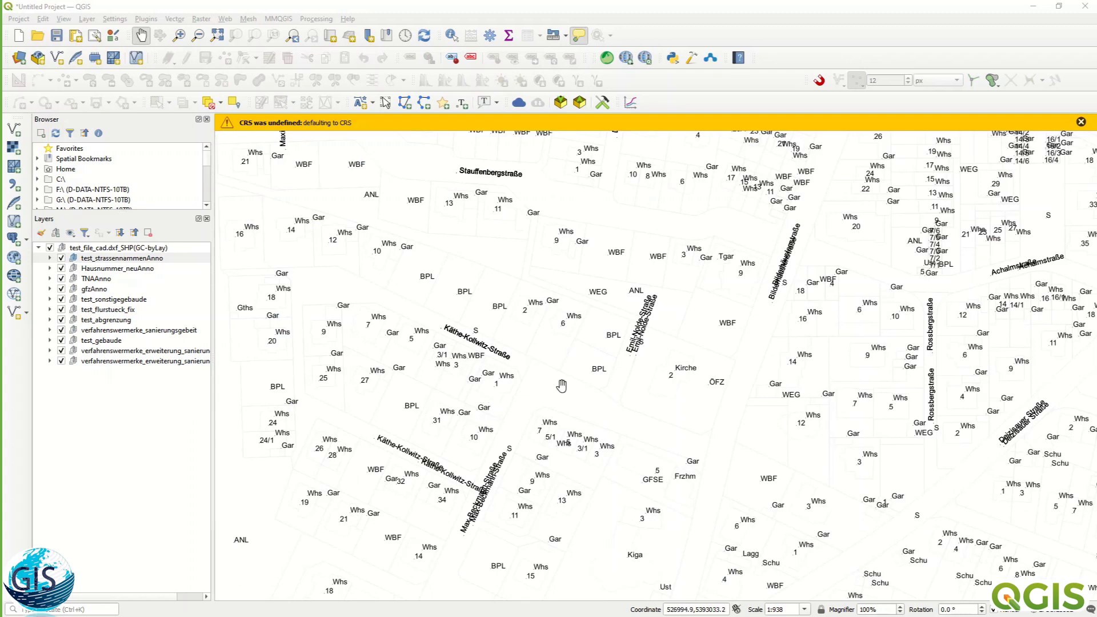
drag(607, 350, 529, 419)
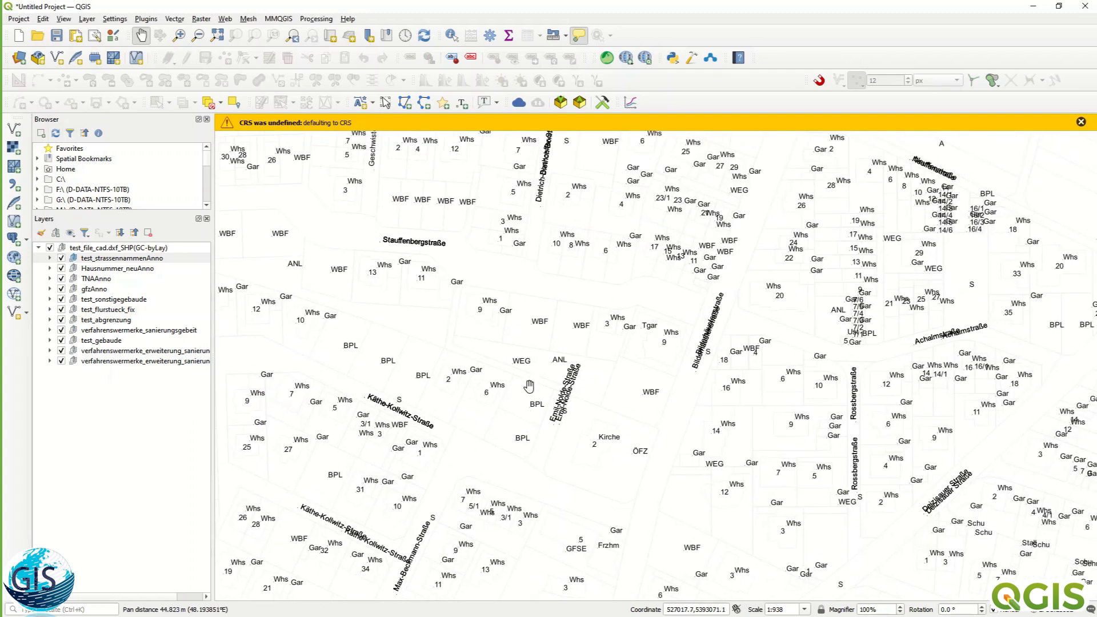
click(50, 257)
right_click(122, 273)
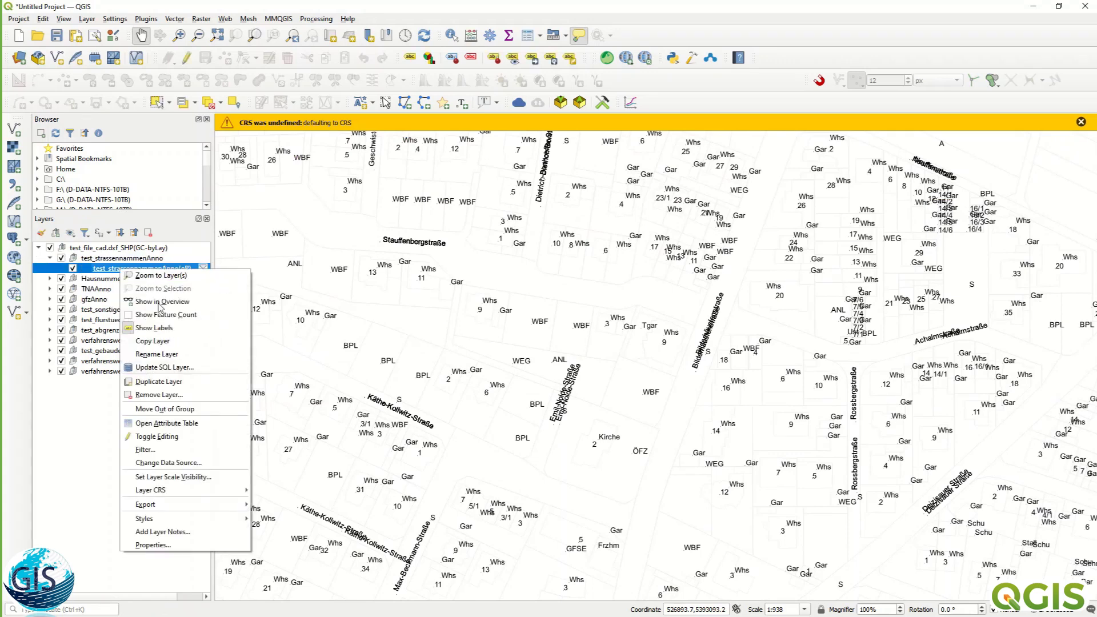
click(195, 424)
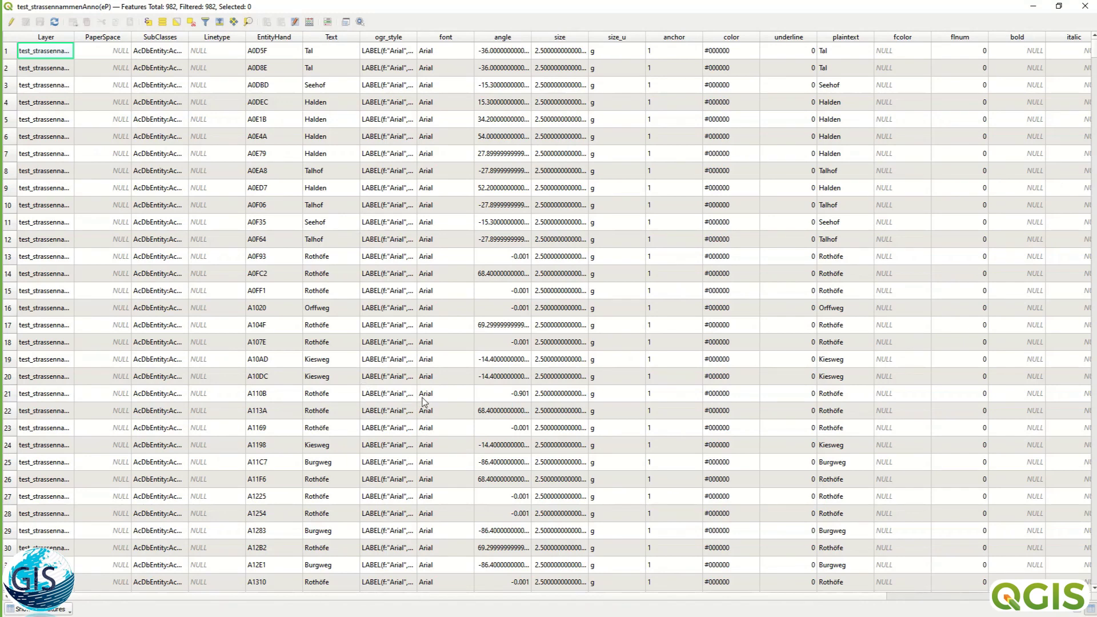
click(1033, 6)
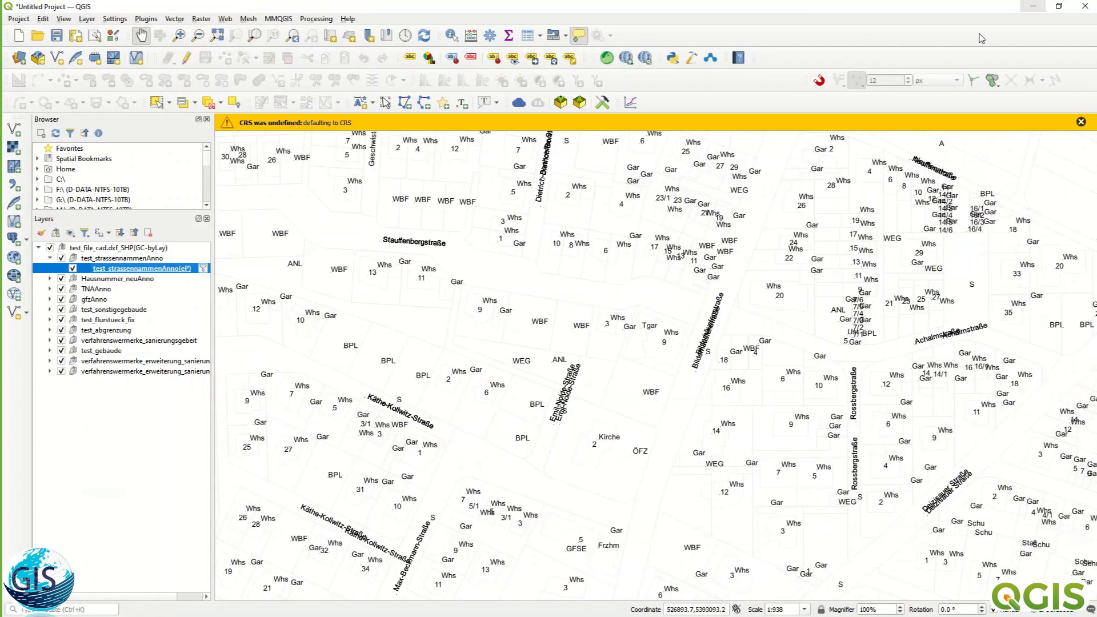
- Turn off the street-name labels' underline override and set their size to 6 millimeters
right_click(140, 271)
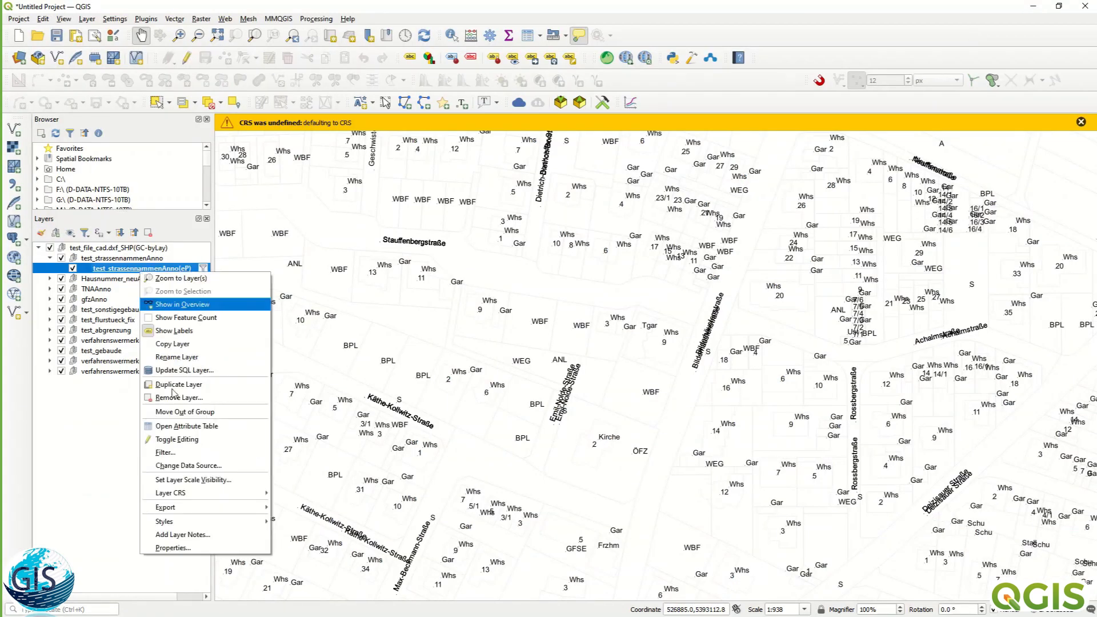
click(186, 549)
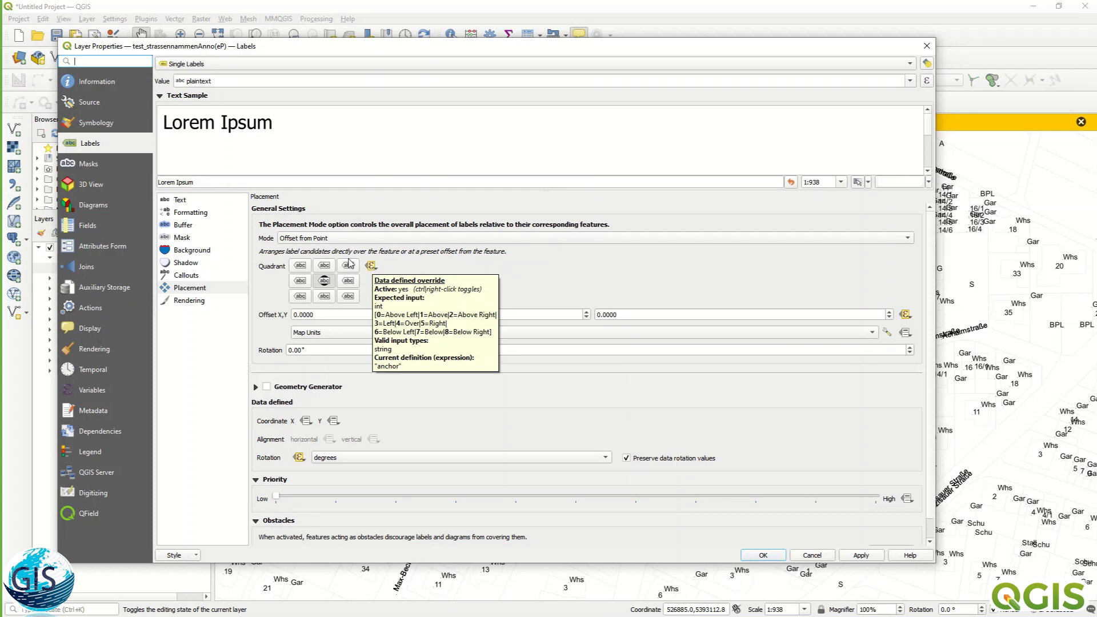
click(189, 201)
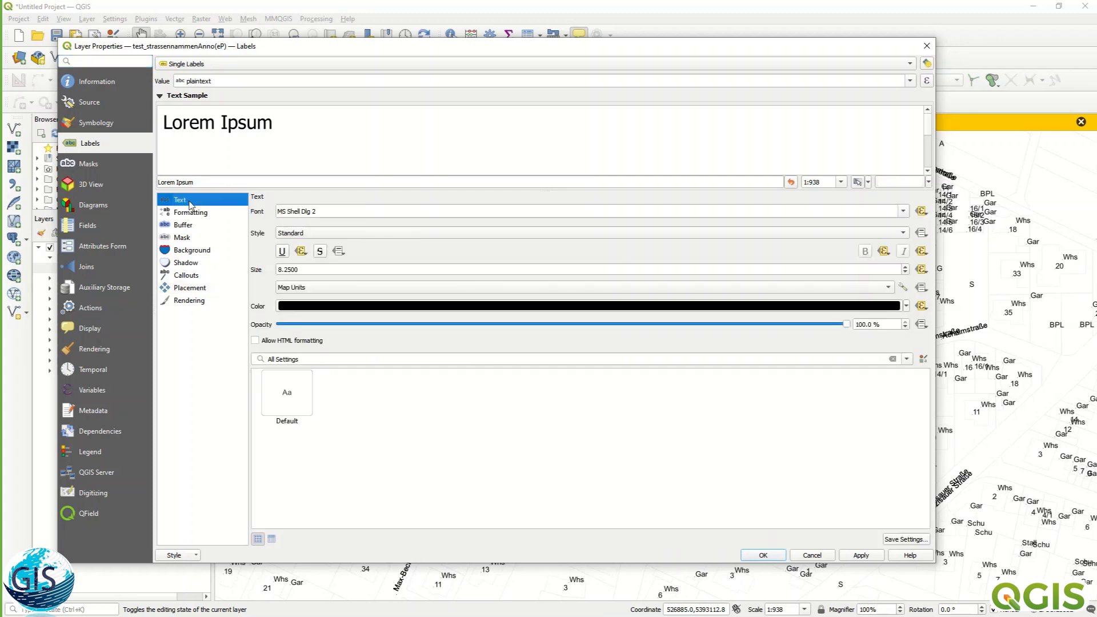
click(302, 255)
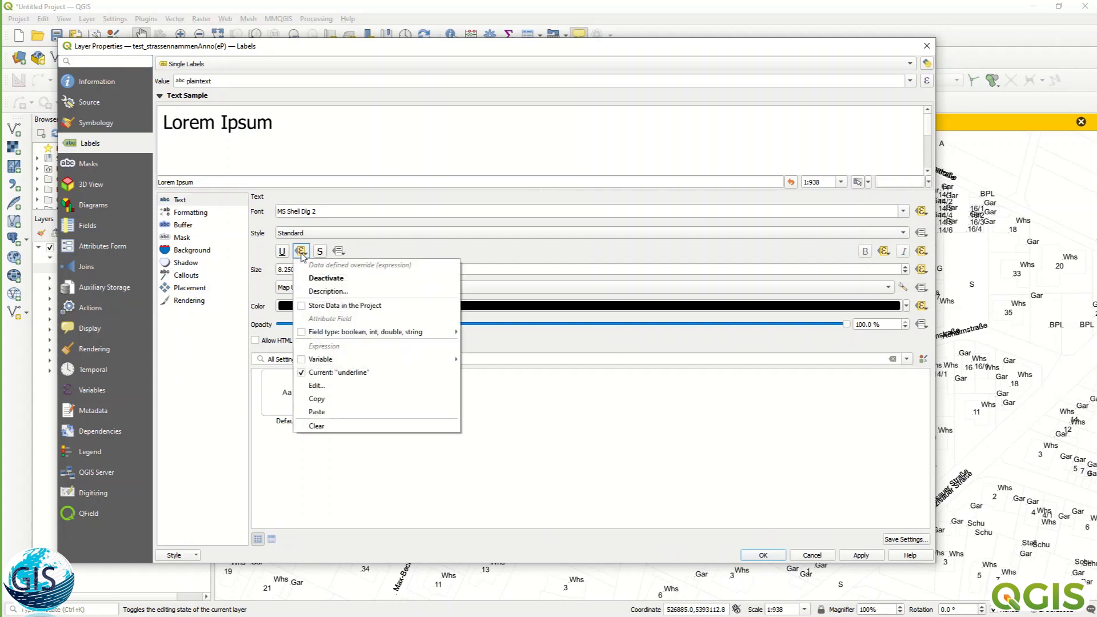
click(327, 279)
drag(305, 269, 237, 269)
text(6)
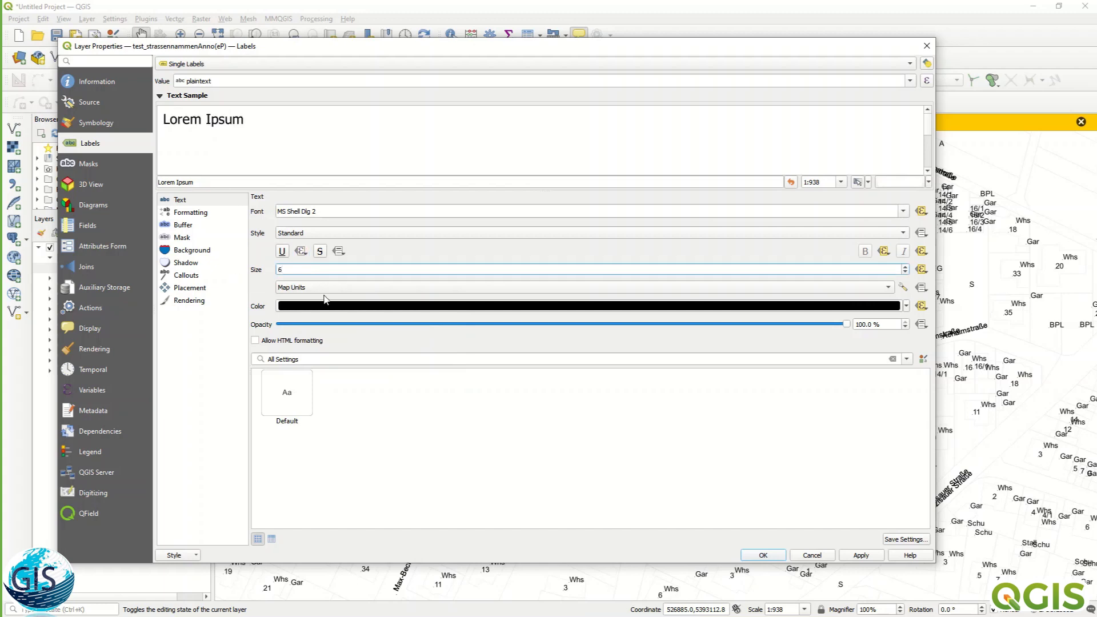
click(325, 292)
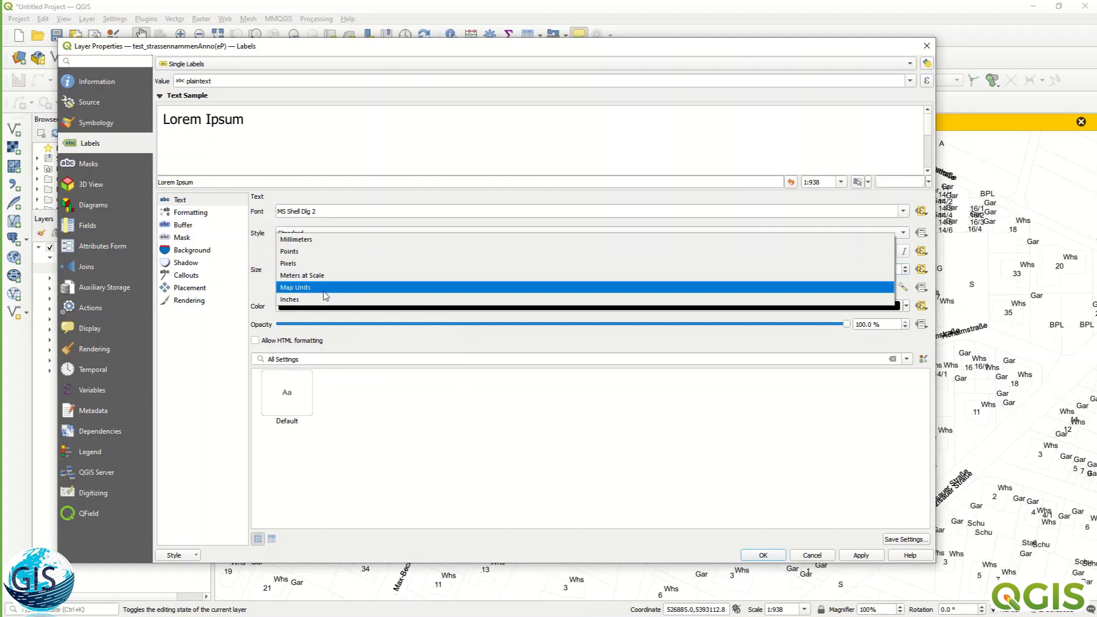
click(334, 245)
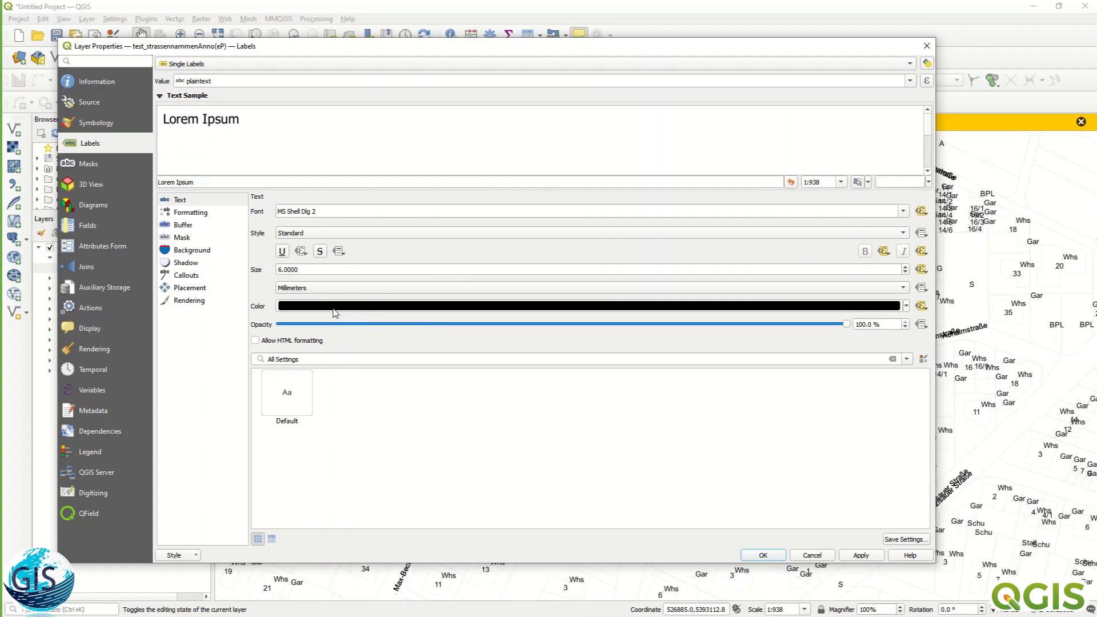
- Drive the label placement quadrant with the "anchor" field expression
click(197, 290)
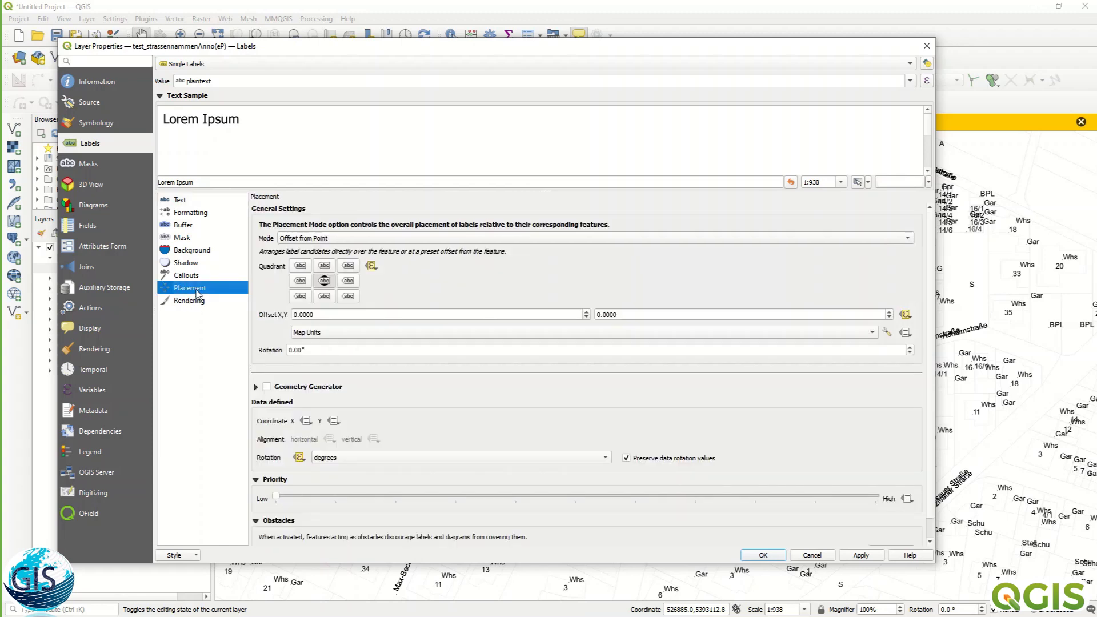
click(371, 266)
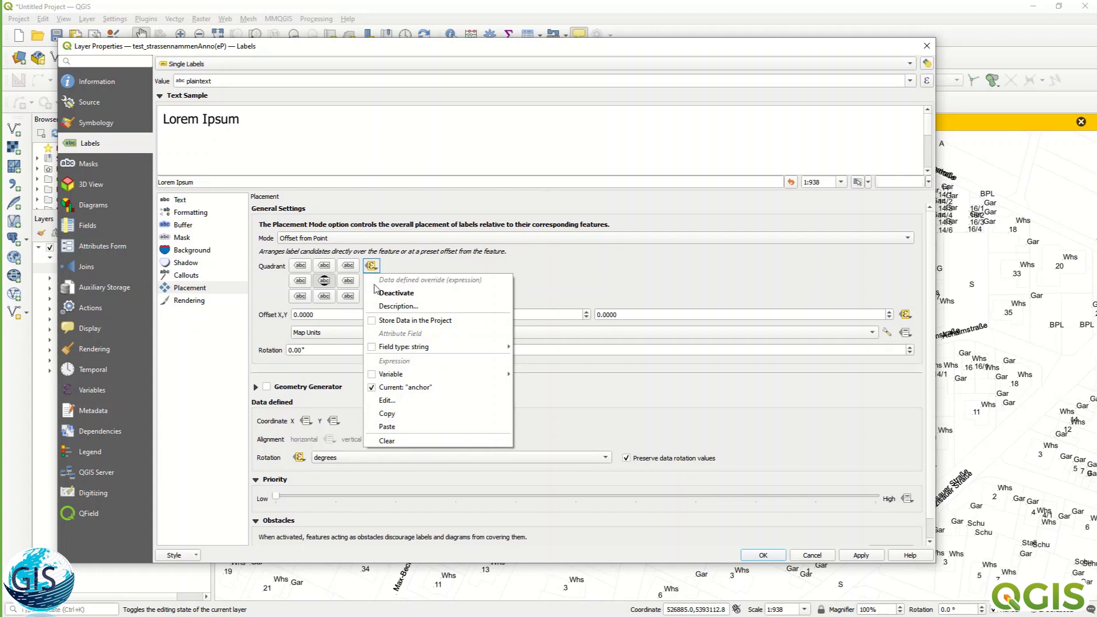
click(422, 406)
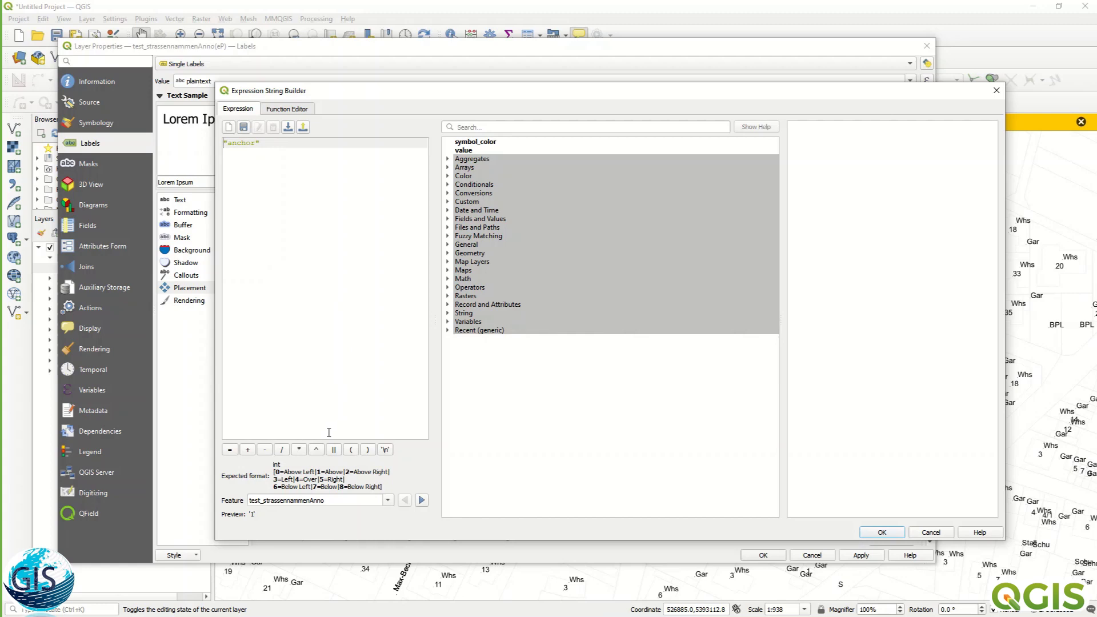
click(880, 533)
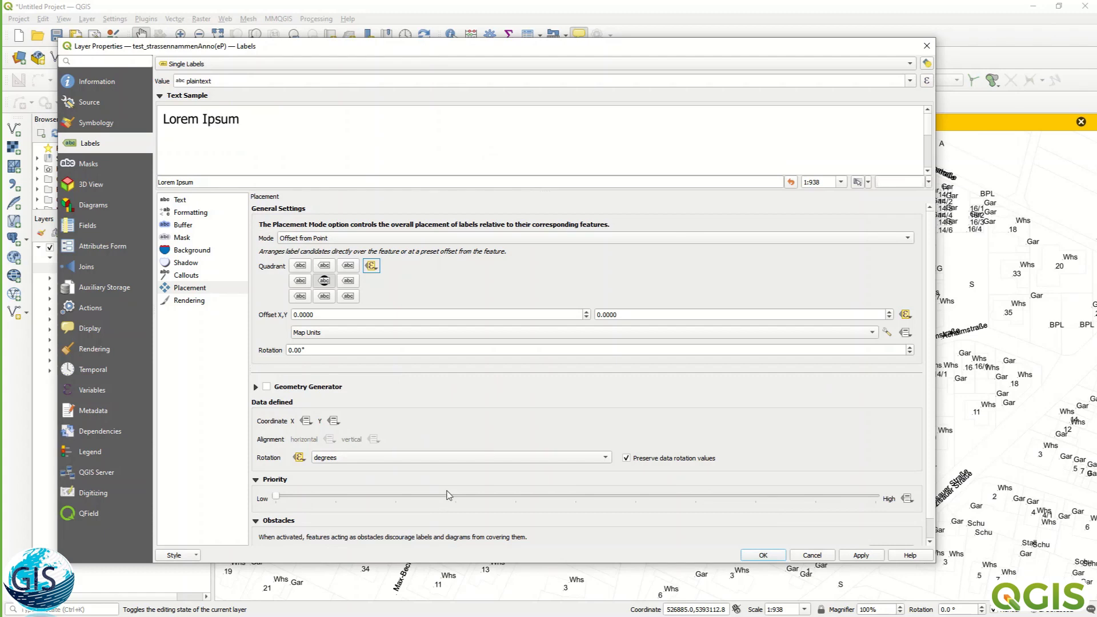
- Apply the label settings, zoom in on the rotated street names, and reopen the layer's options
click(763, 555)
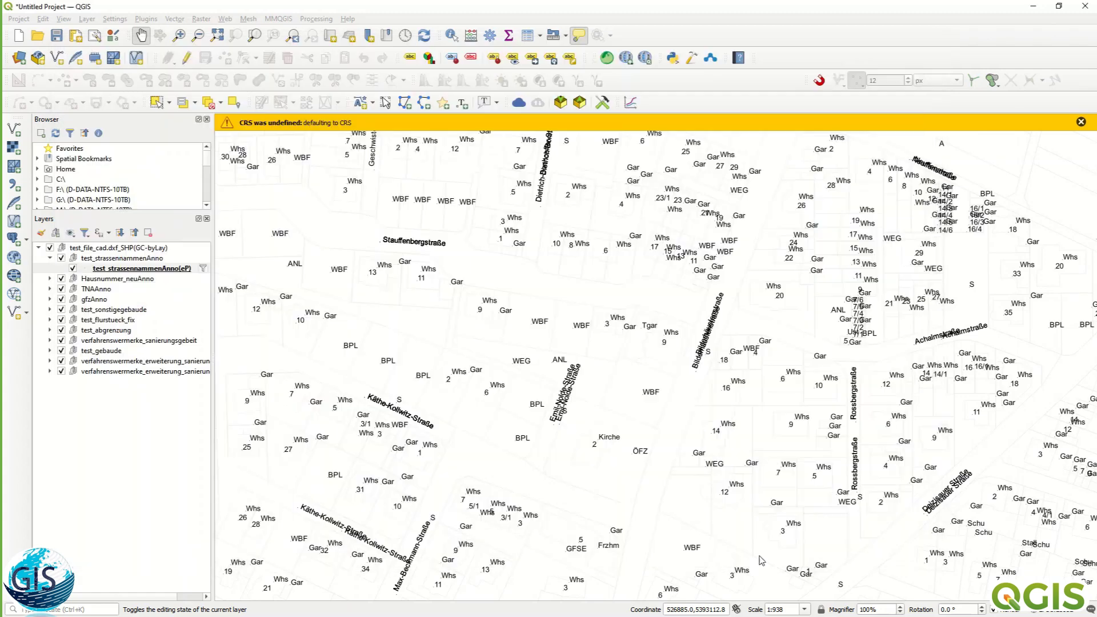
scroll(722, 345, up, 2)
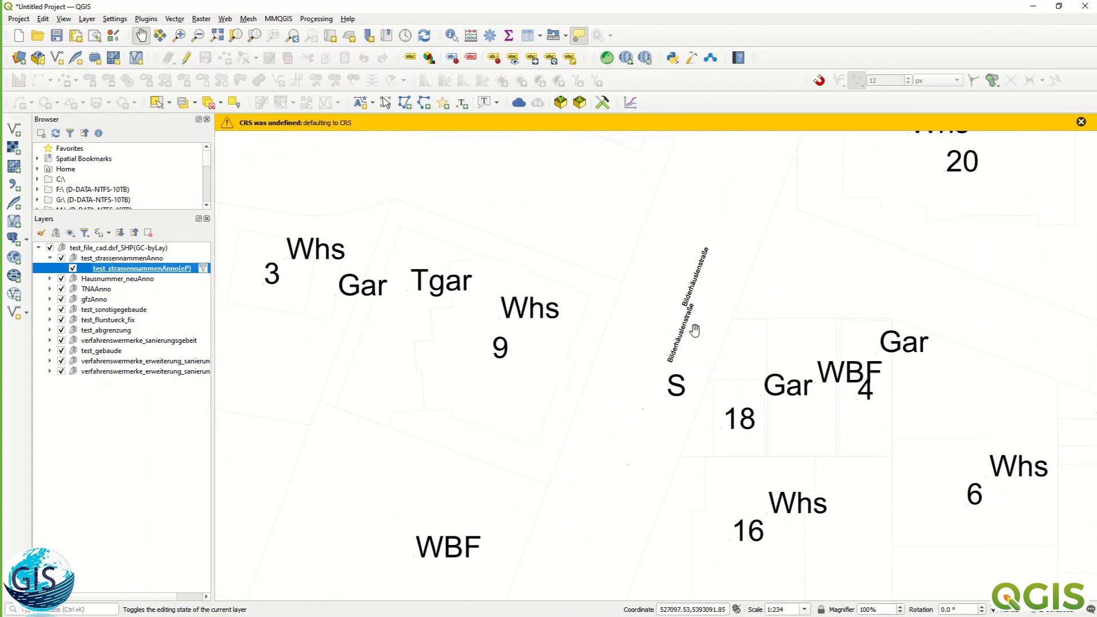
right_click(152, 268)
- Deactivate the bold data-defined override on the street-name labels and apply it
click(294, 513)
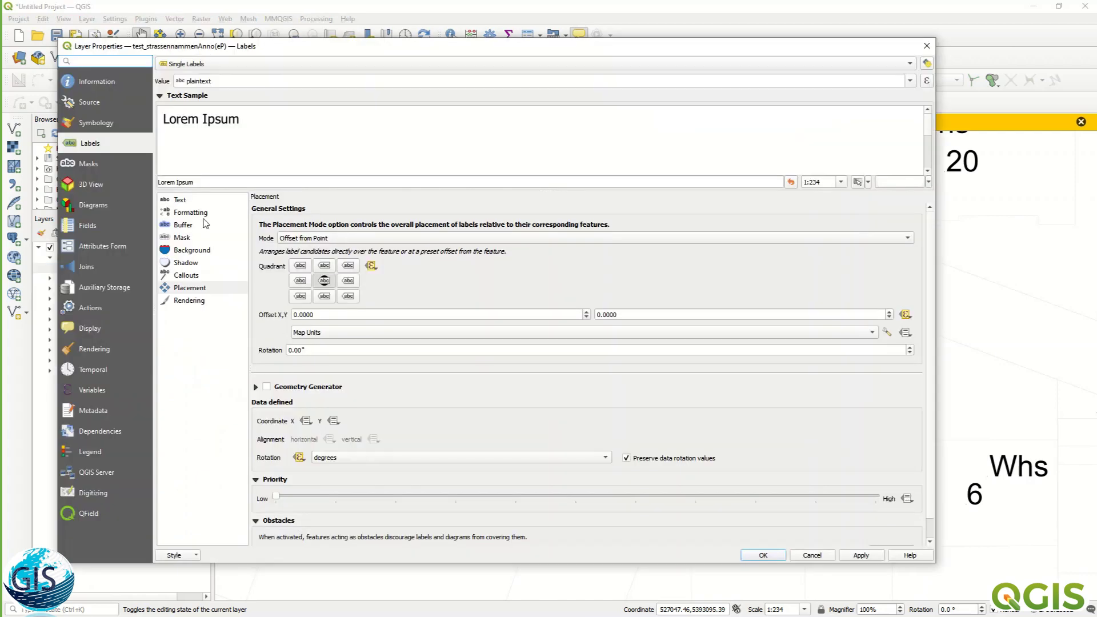
click(195, 204)
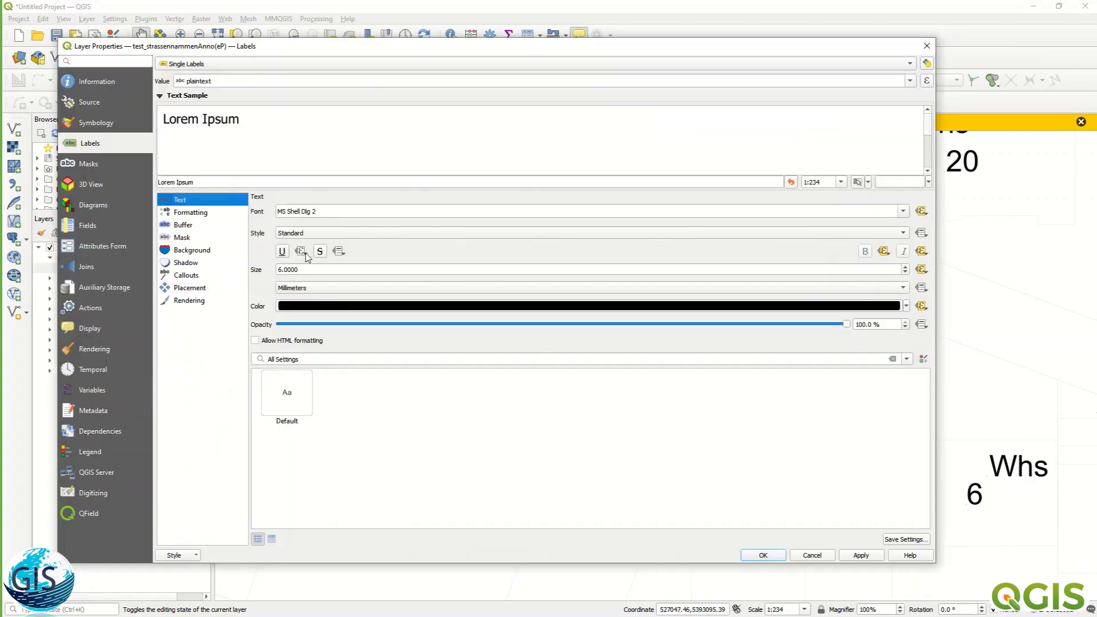
click(884, 251)
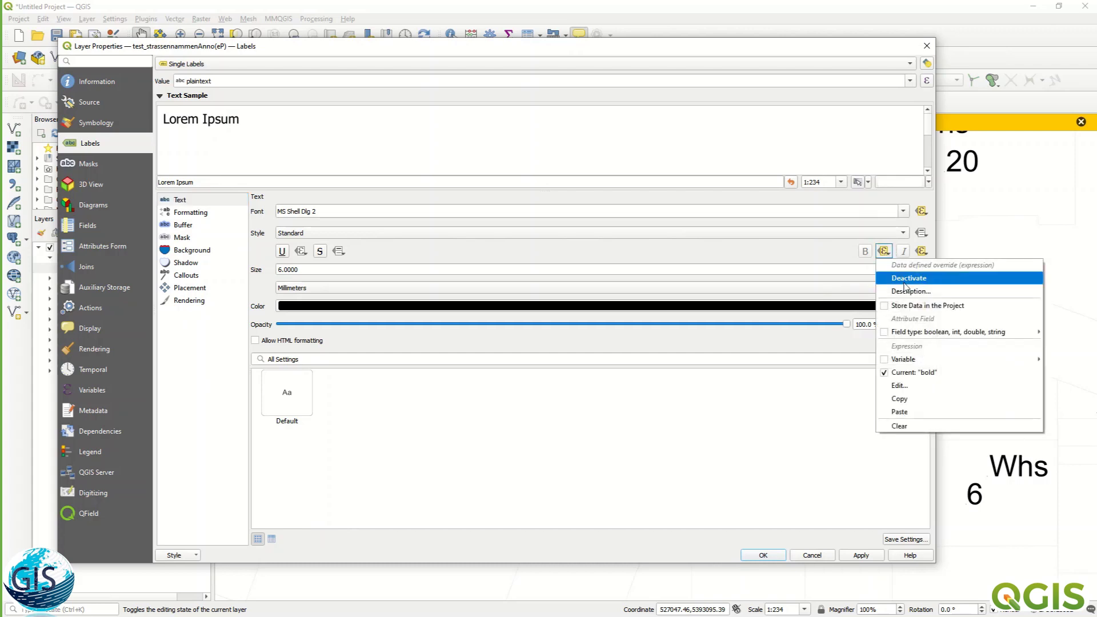
click(909, 279)
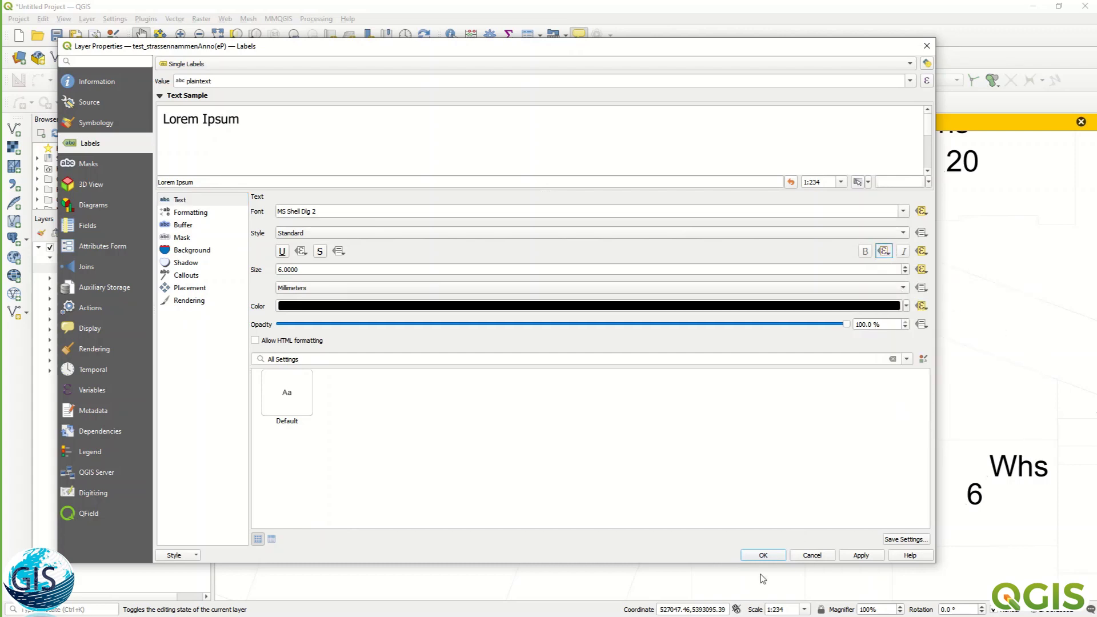
click(762, 556)
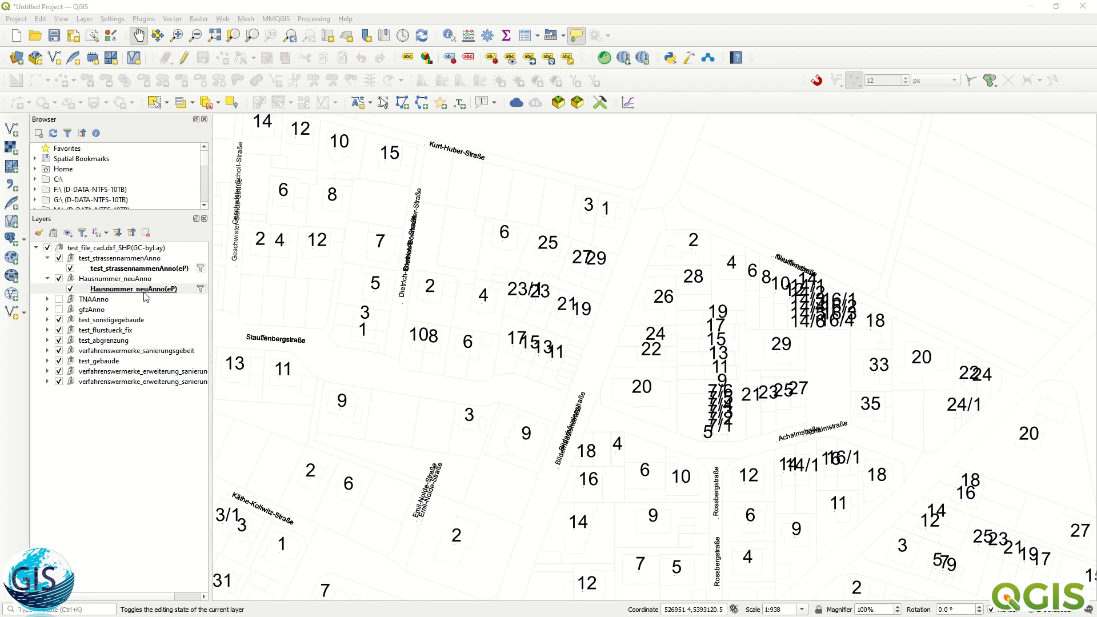
- Give Hausnummer_neuAnno(eP) labels a 6 mm size and red colour
right_click(131, 288)
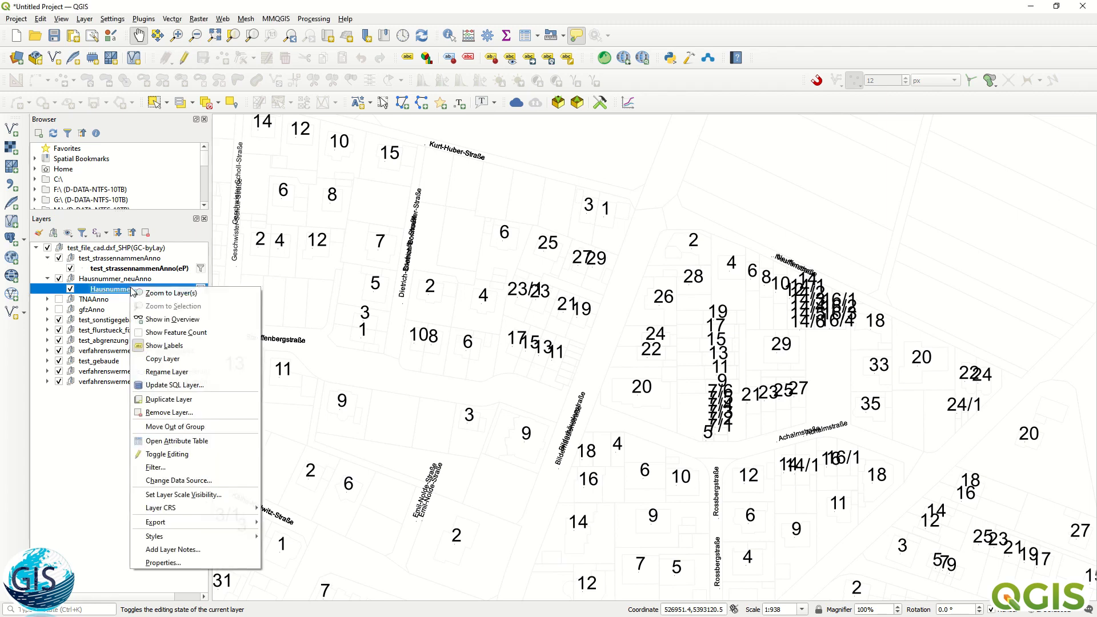
click(163, 562)
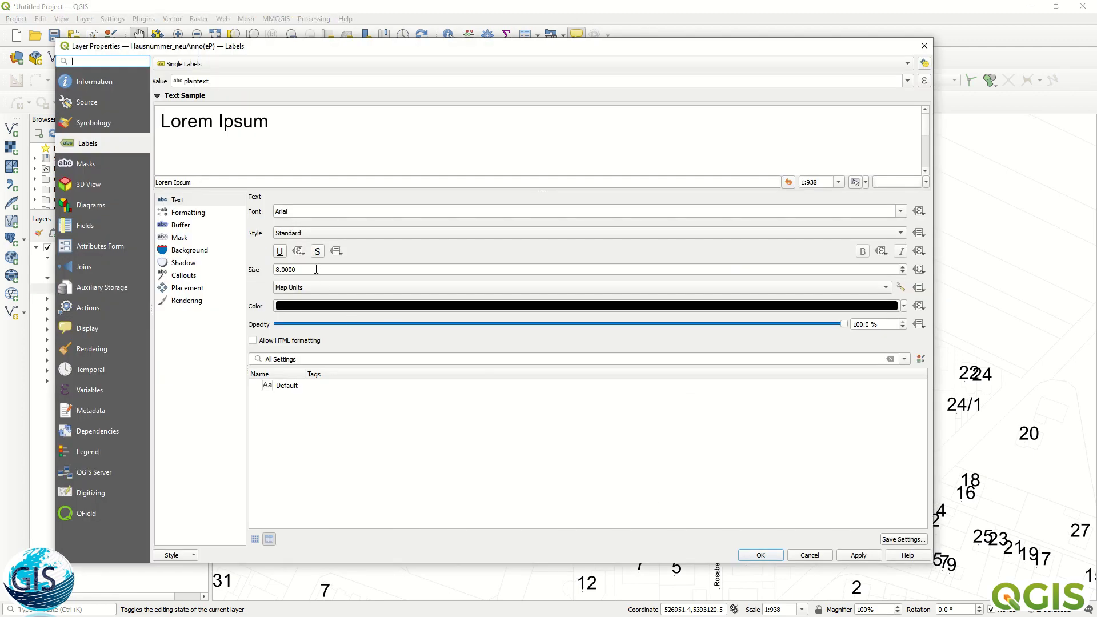
drag(318, 269, 239, 266)
text(6)
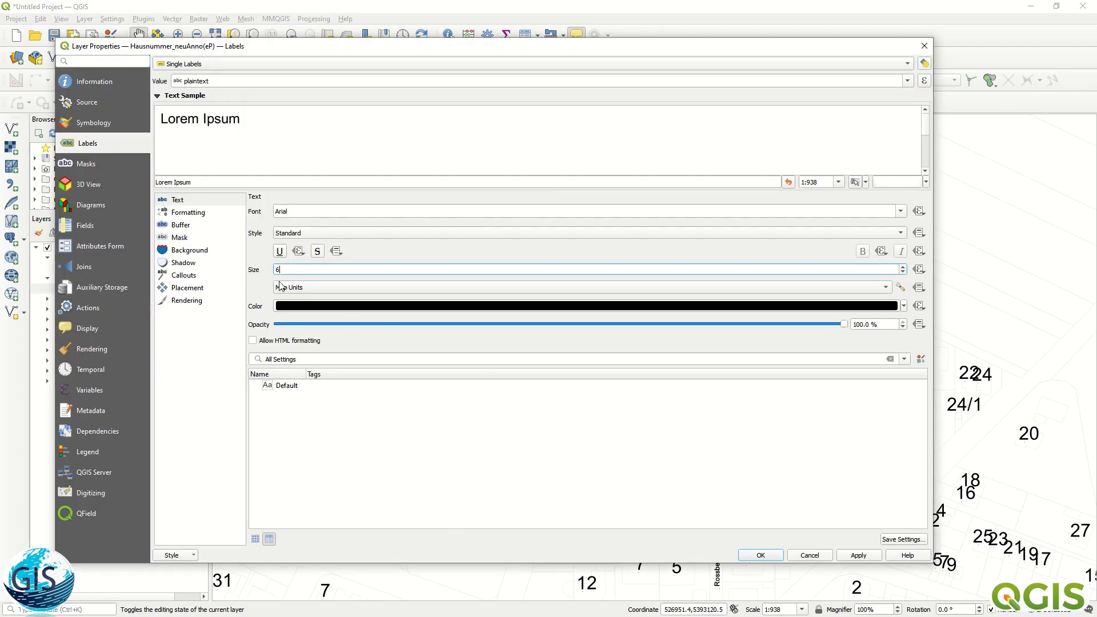
click(830, 290)
click(381, 240)
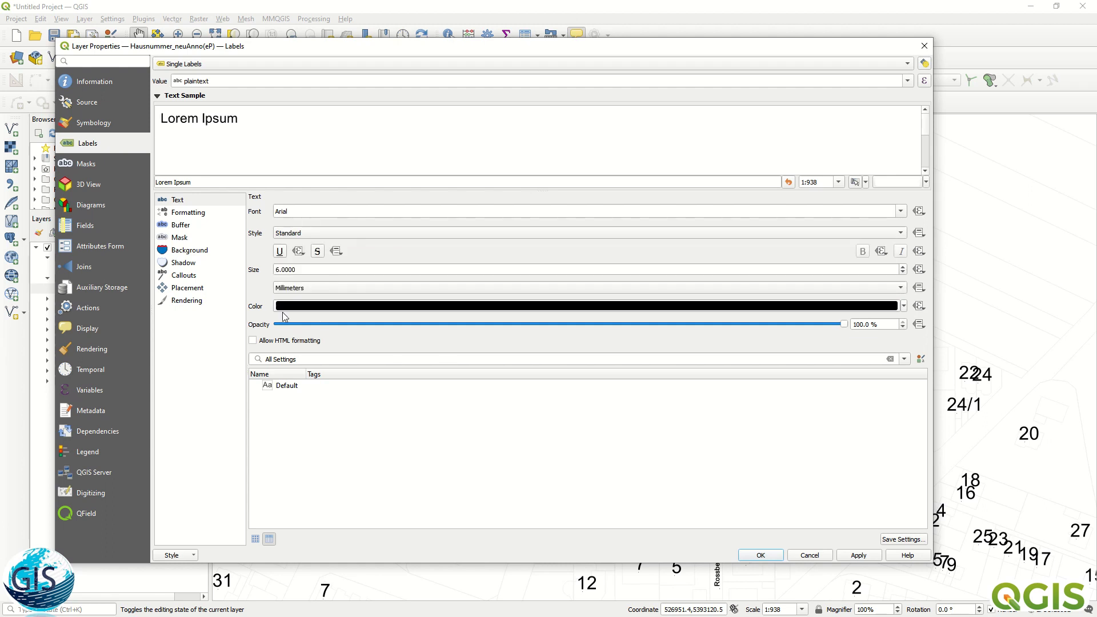
click(904, 307)
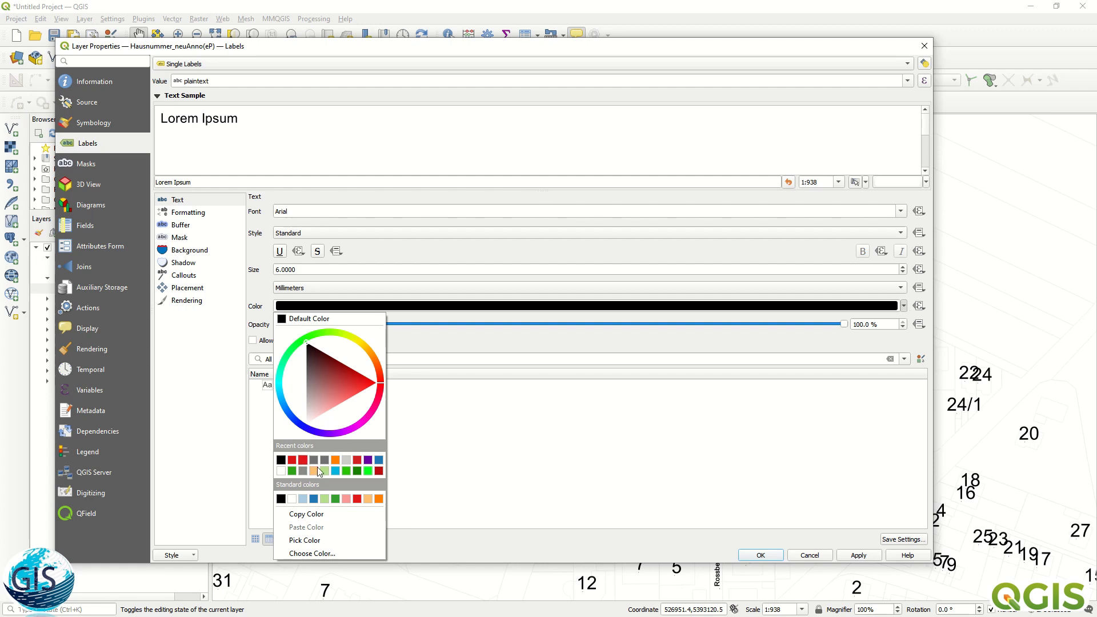
click(303, 460)
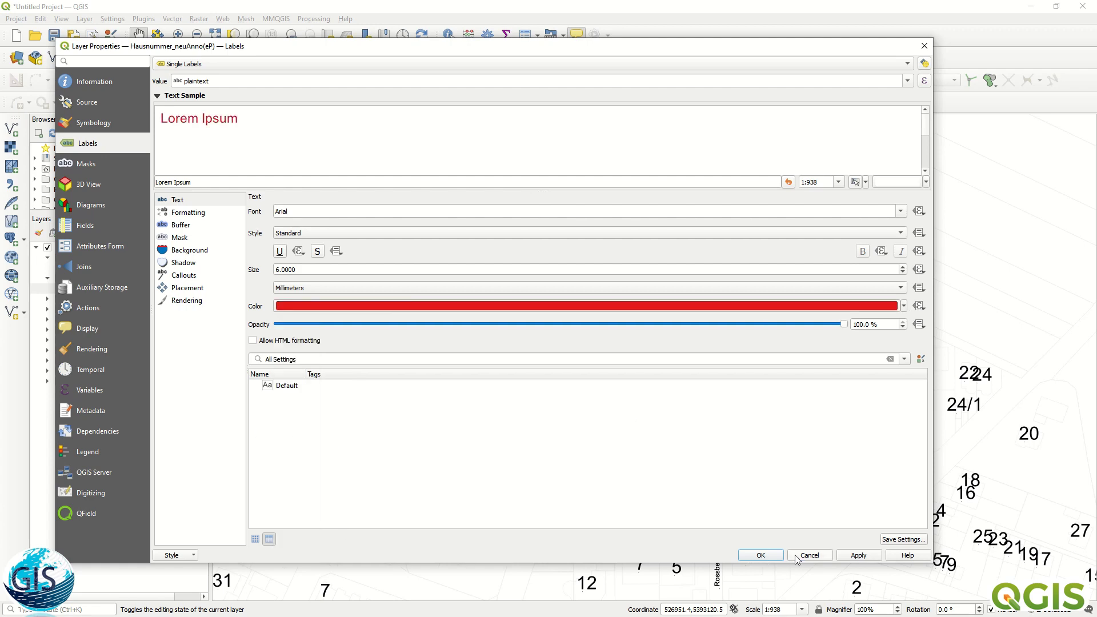
click(764, 556)
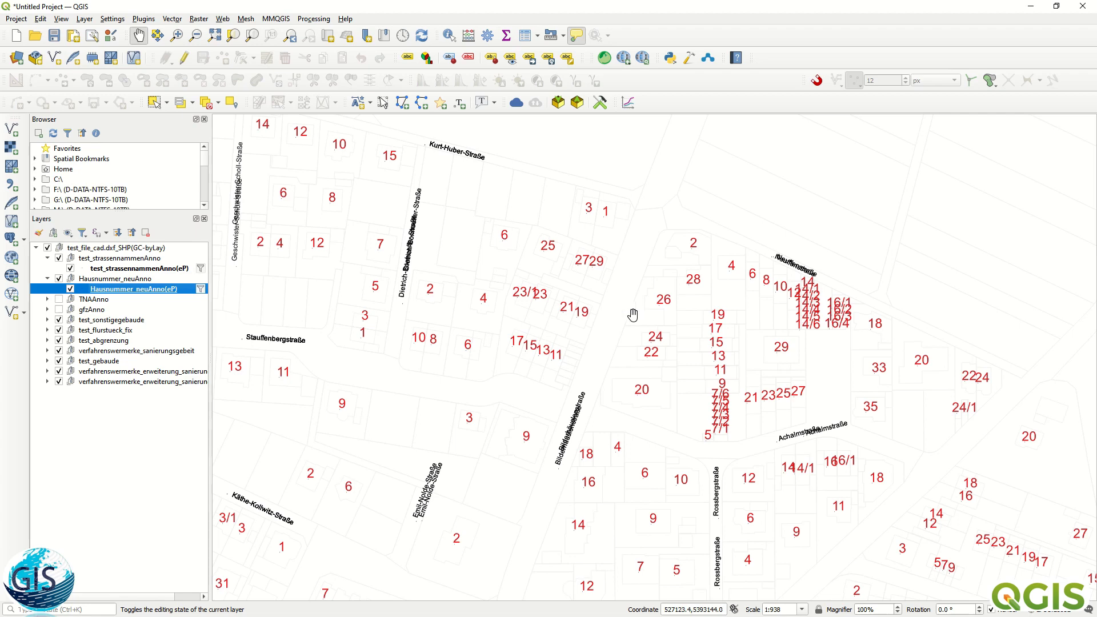
scroll(549, 303, up, 1)
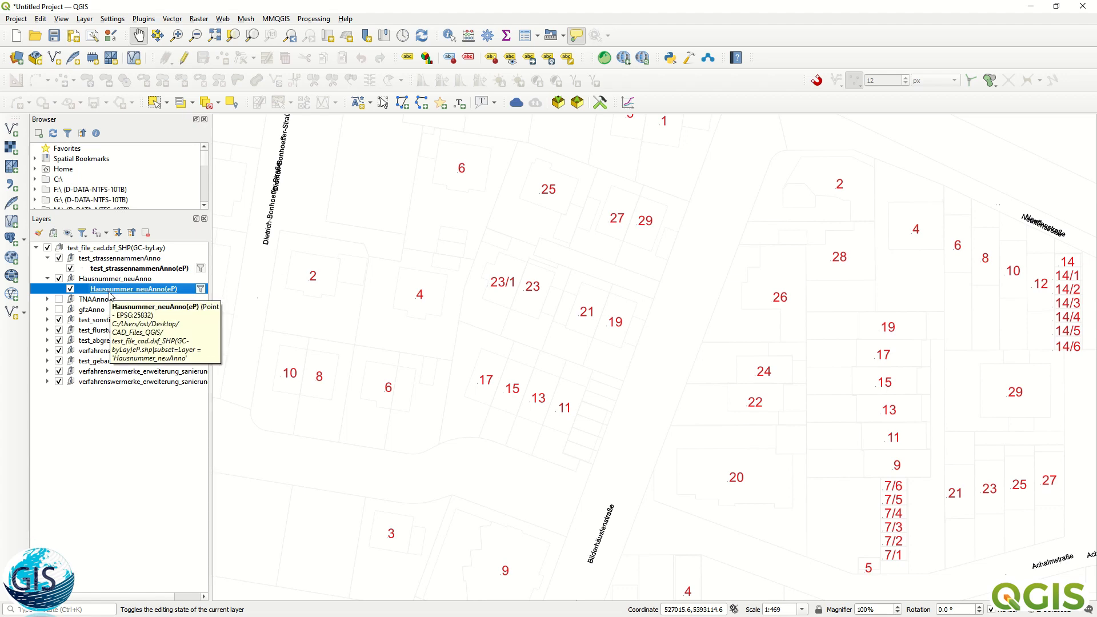
right_click(153, 295)
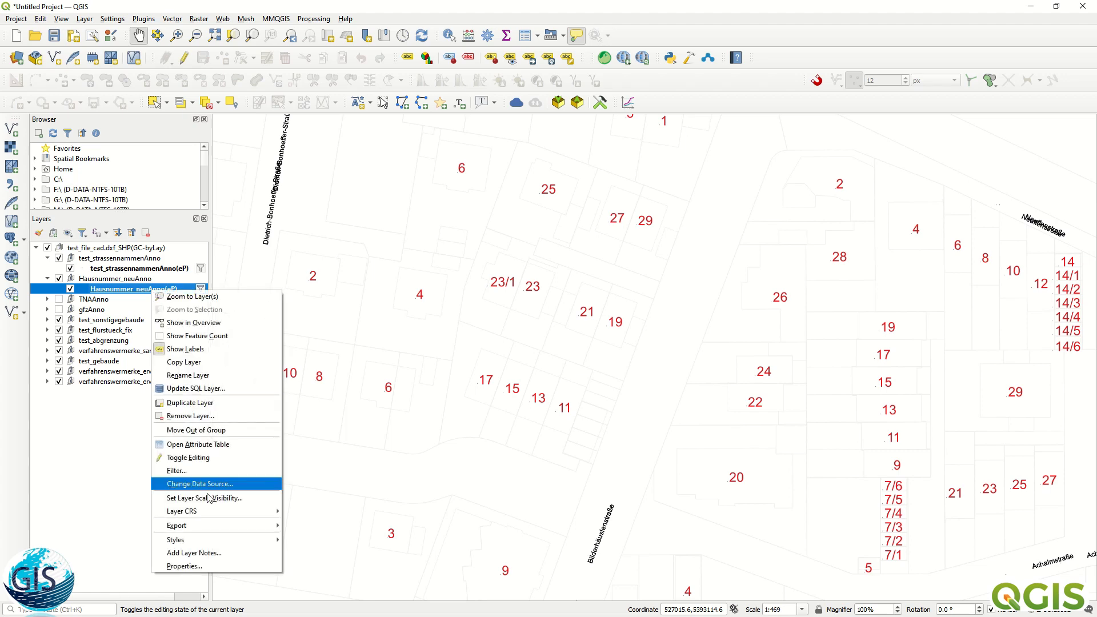
mouse_move(247, 535)
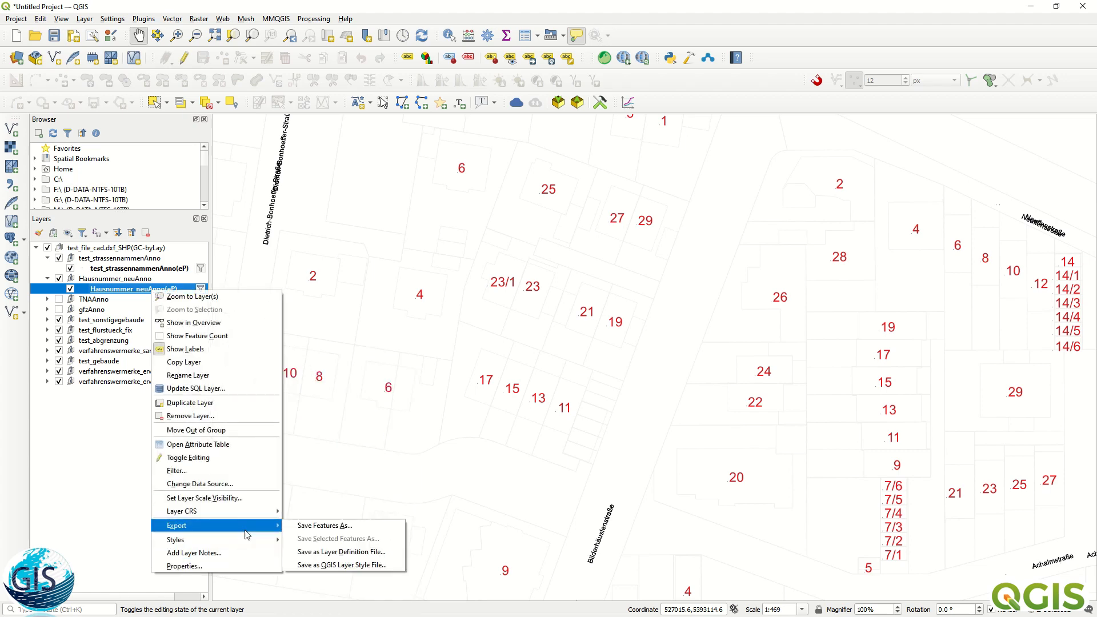
click(311, 525)
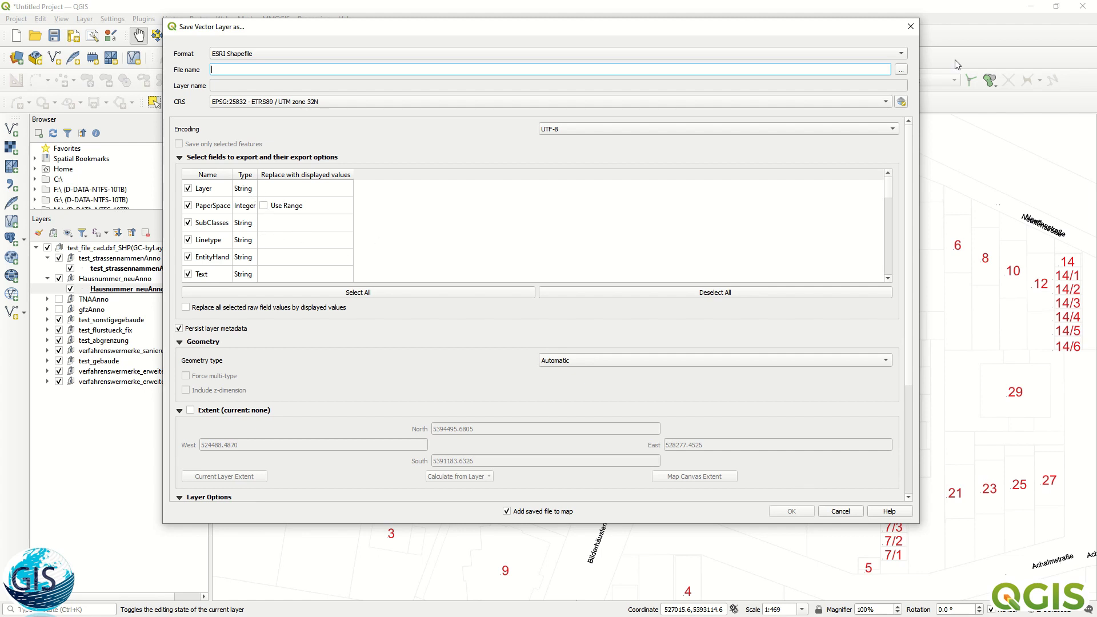
click(911, 27)
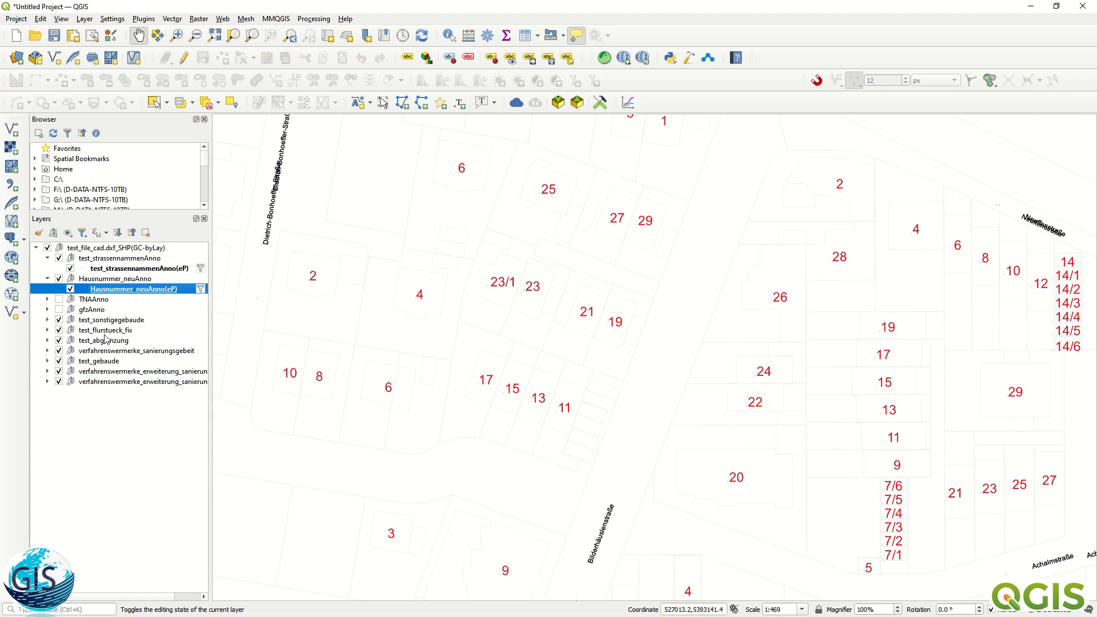
- Open the styling rule of the test_flurstueck_fix(eL) parcel line layer for editing
click(46, 331)
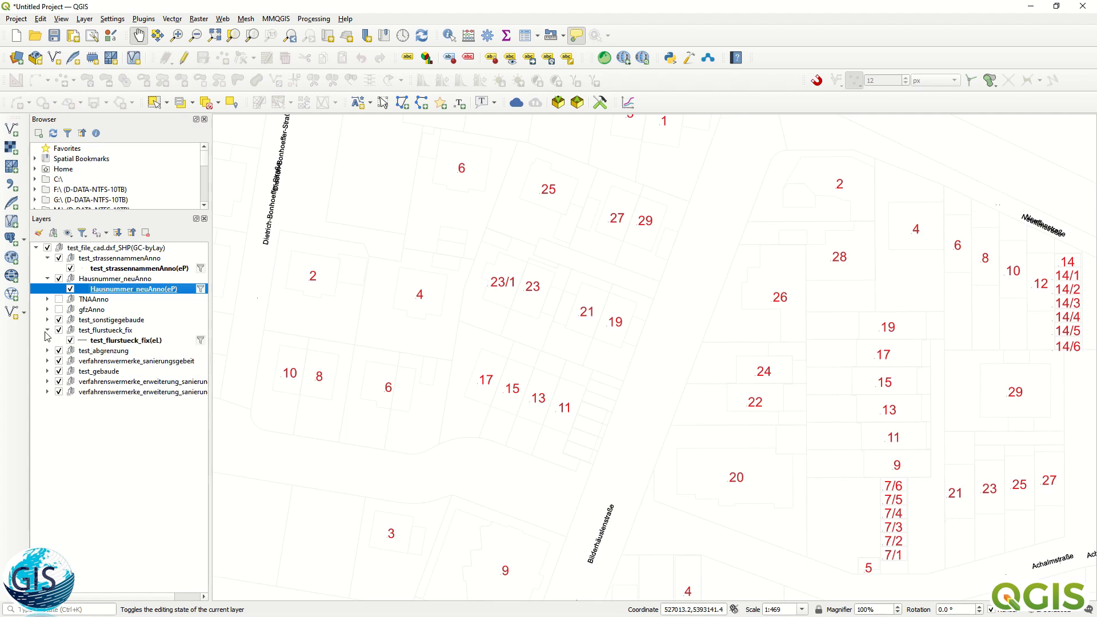
click(104, 332)
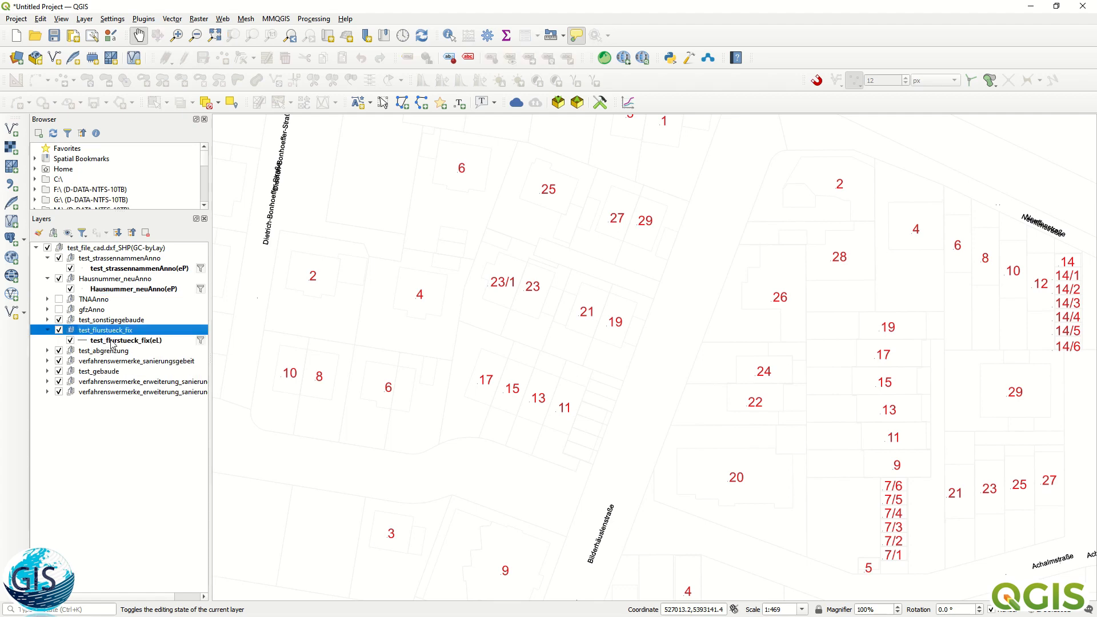
click(118, 343)
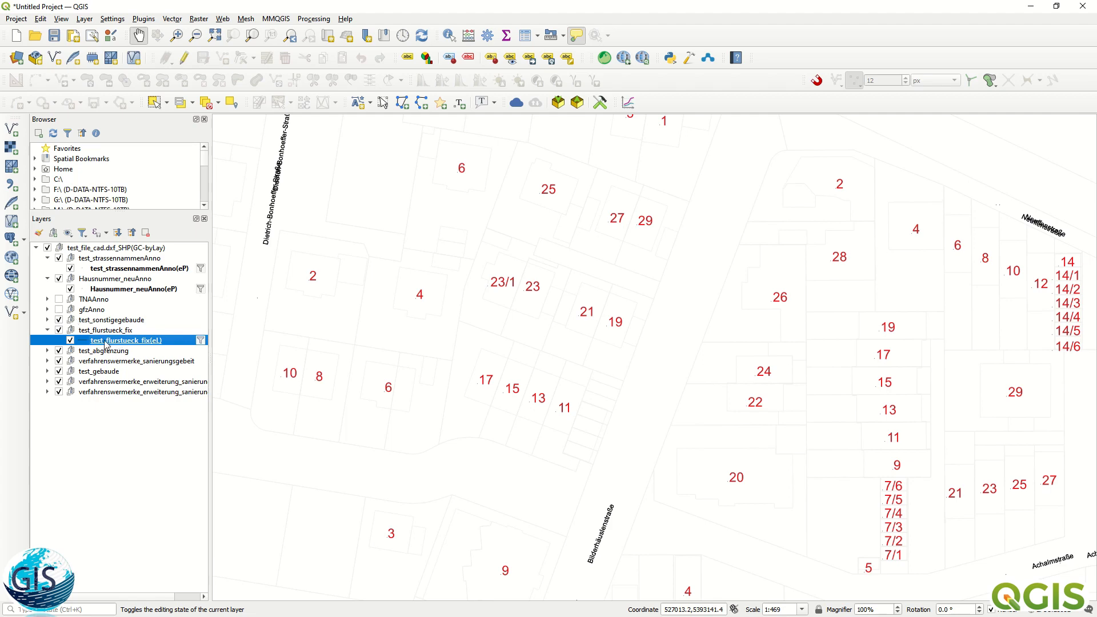
double_click(77, 342)
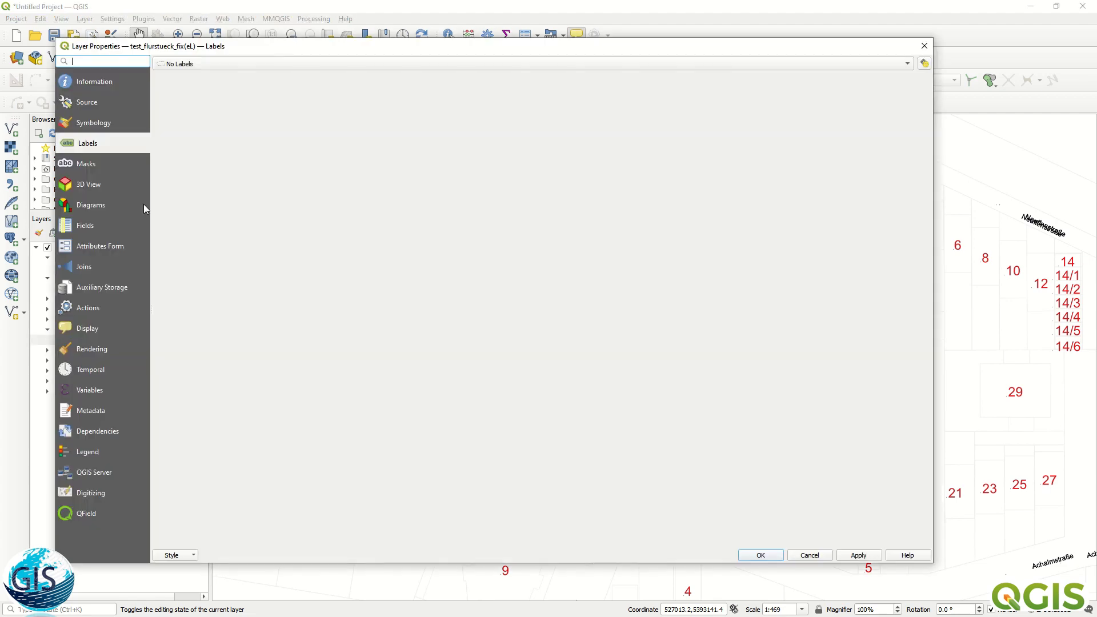
click(95, 128)
double_click(323, 91)
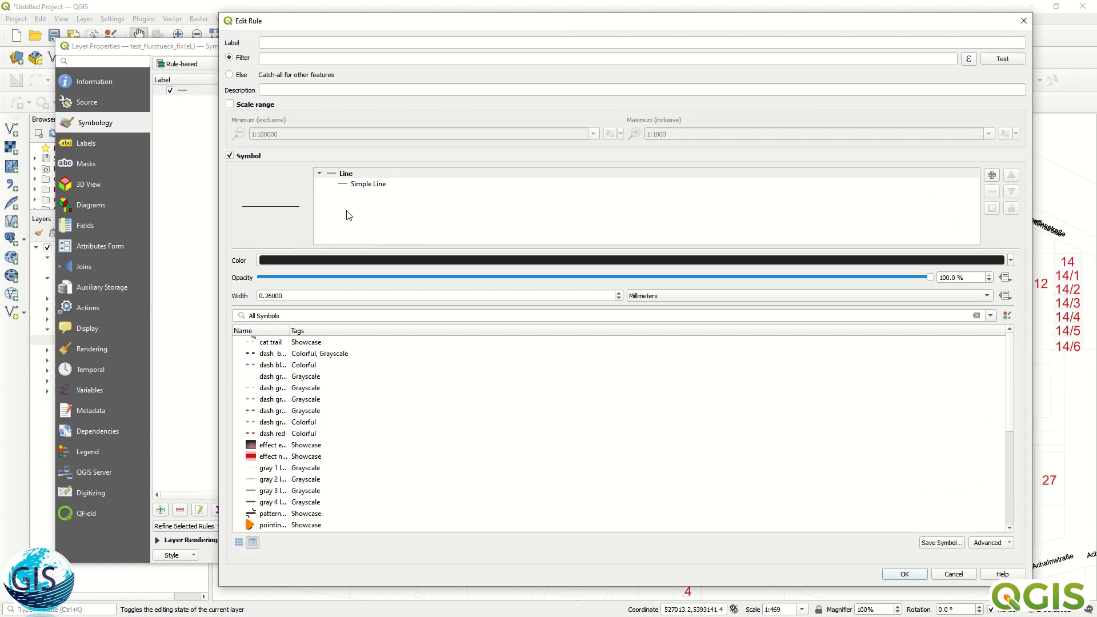
- Set the Simple Line colour to green and confirm the rule and layer properties
click(353, 188)
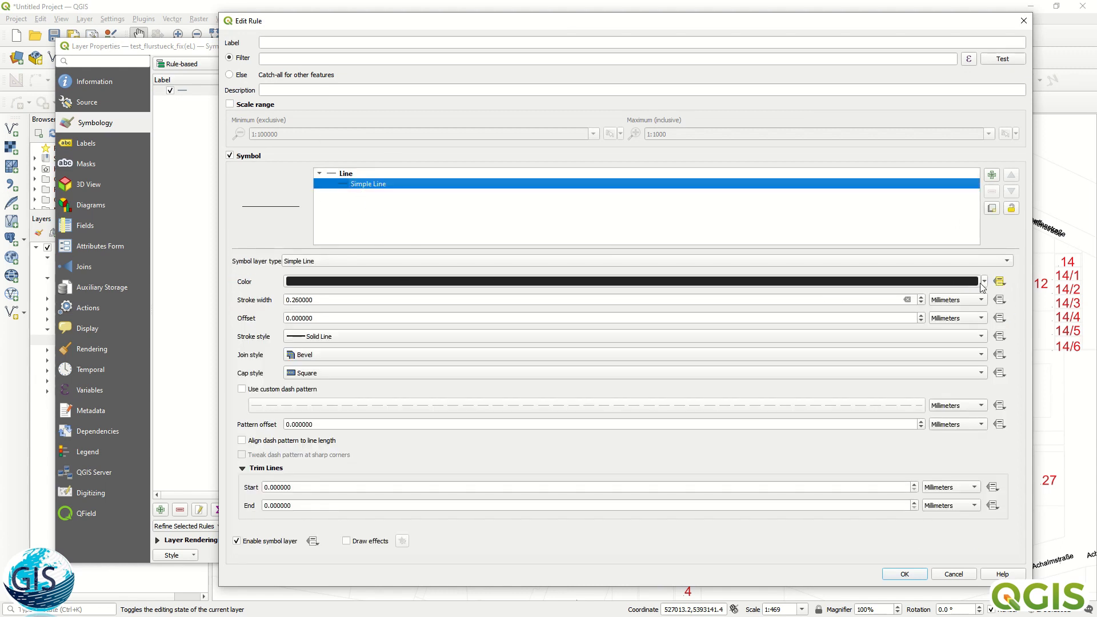
click(998, 283)
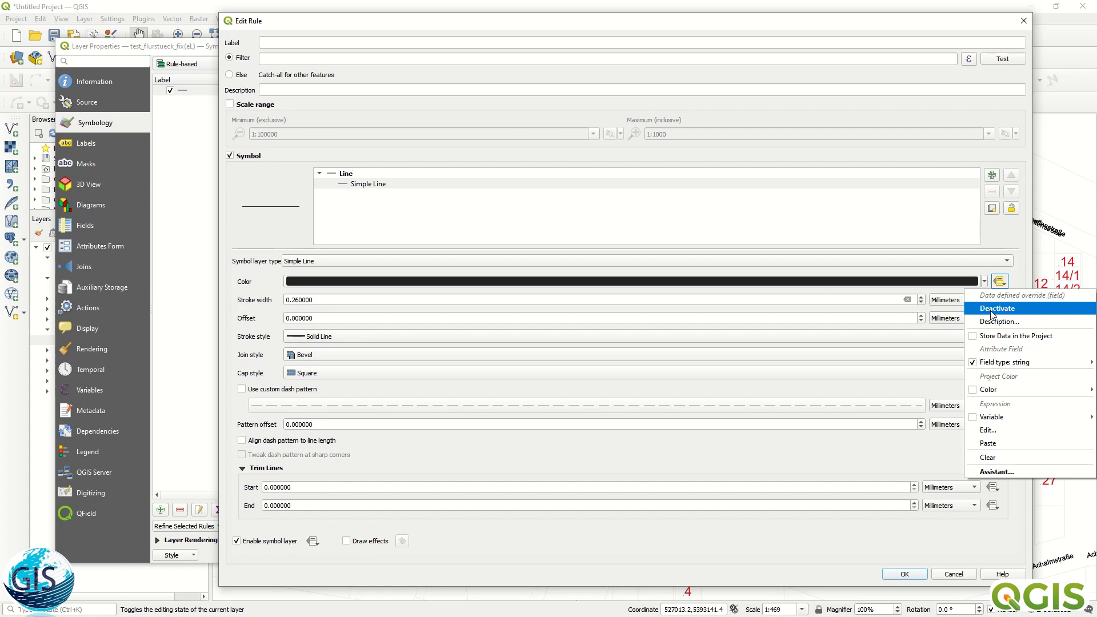
click(992, 309)
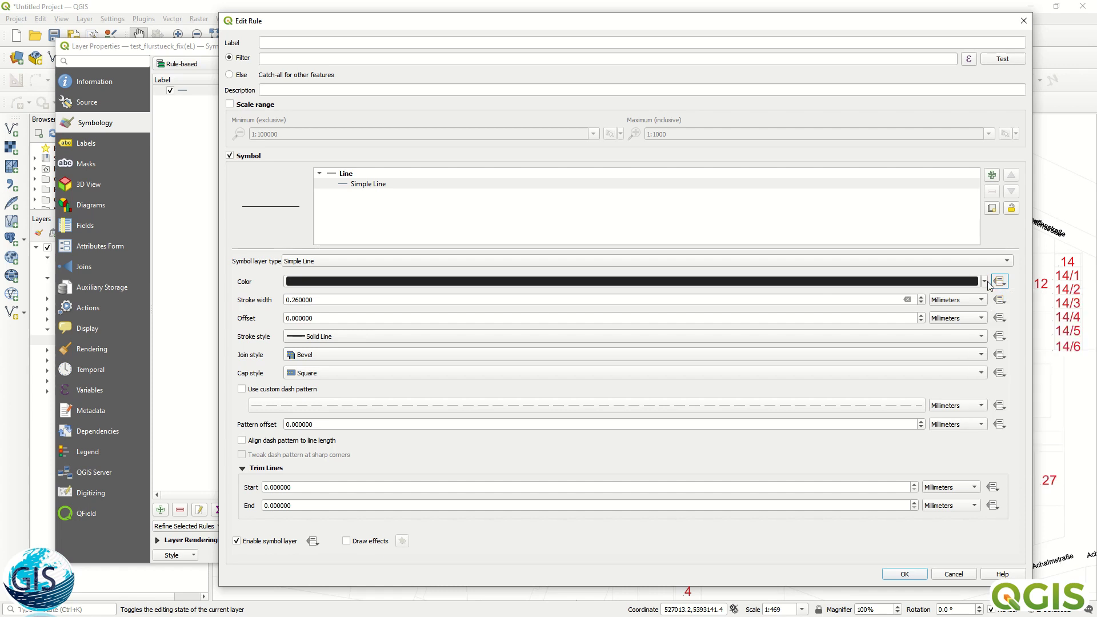
click(984, 281)
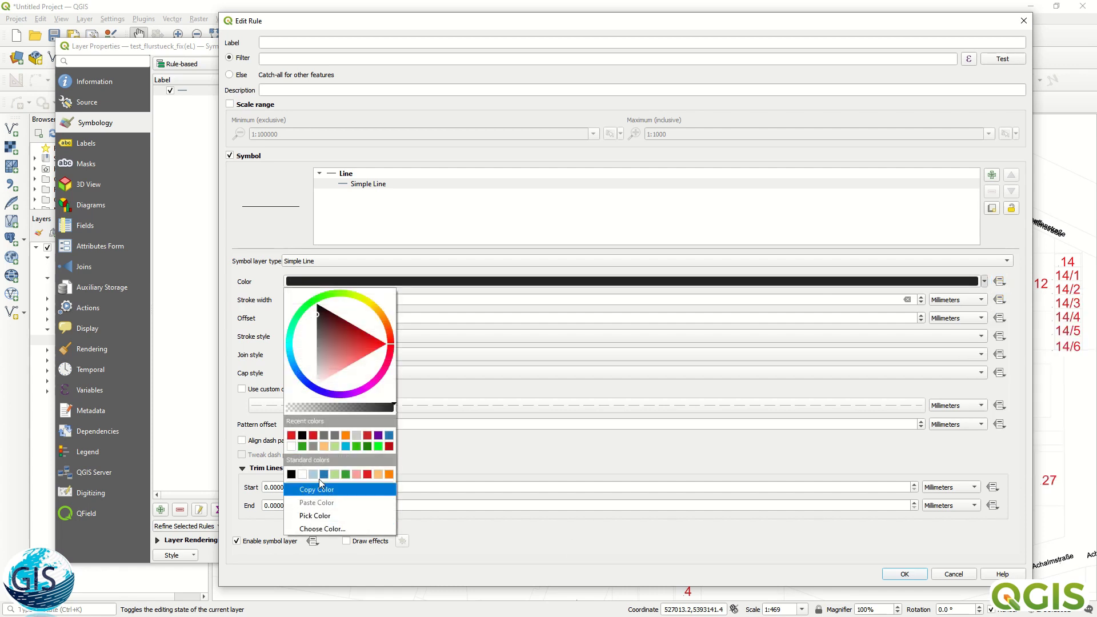
click(377, 446)
click(904, 574)
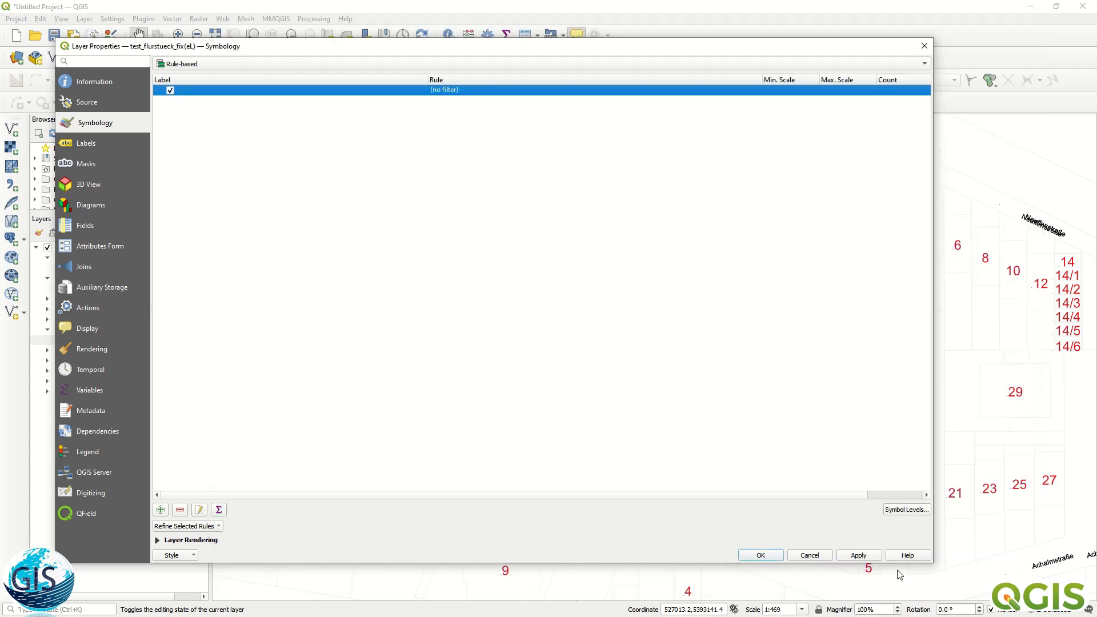
click(761, 556)
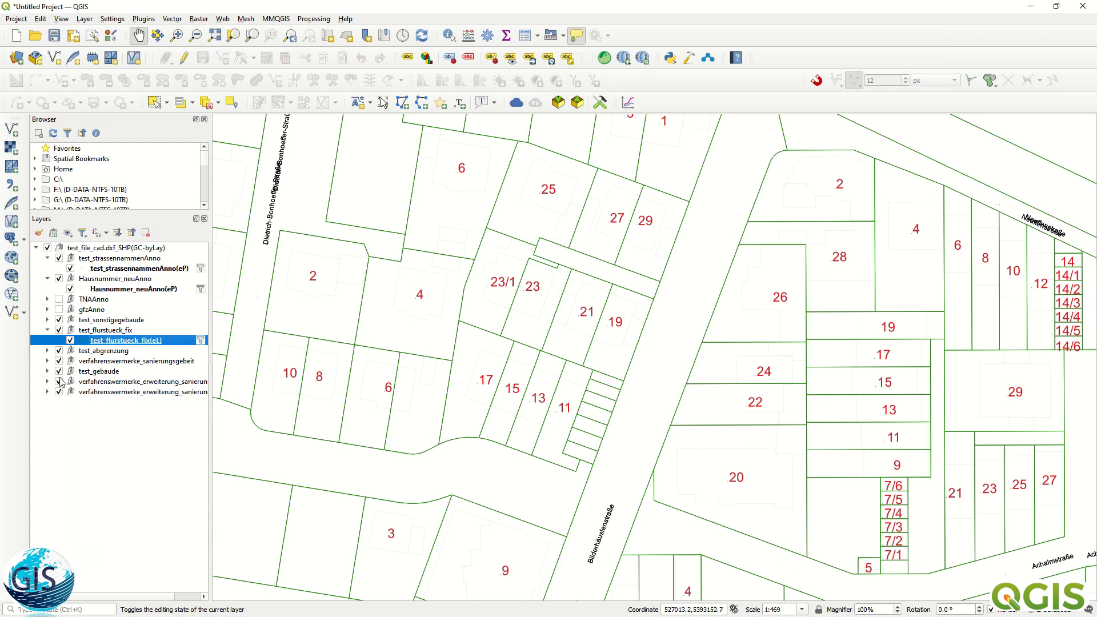
- Expand the test_gebaude group and open the properties of the test_gebaude(eL) building line layer
click(47, 372)
click(103, 382)
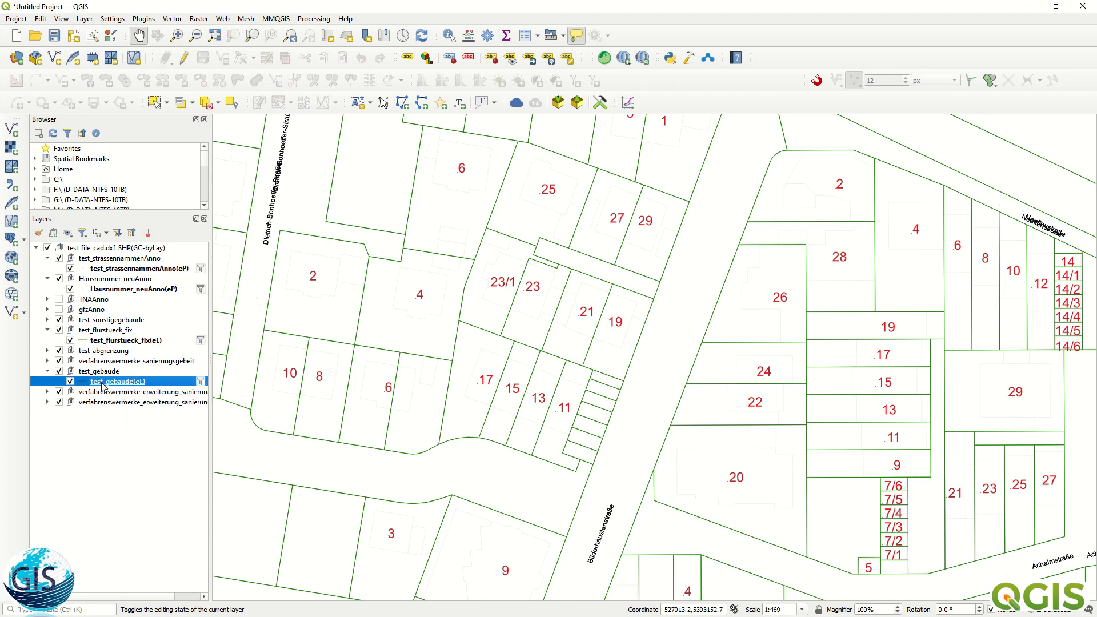
right_click(139, 382)
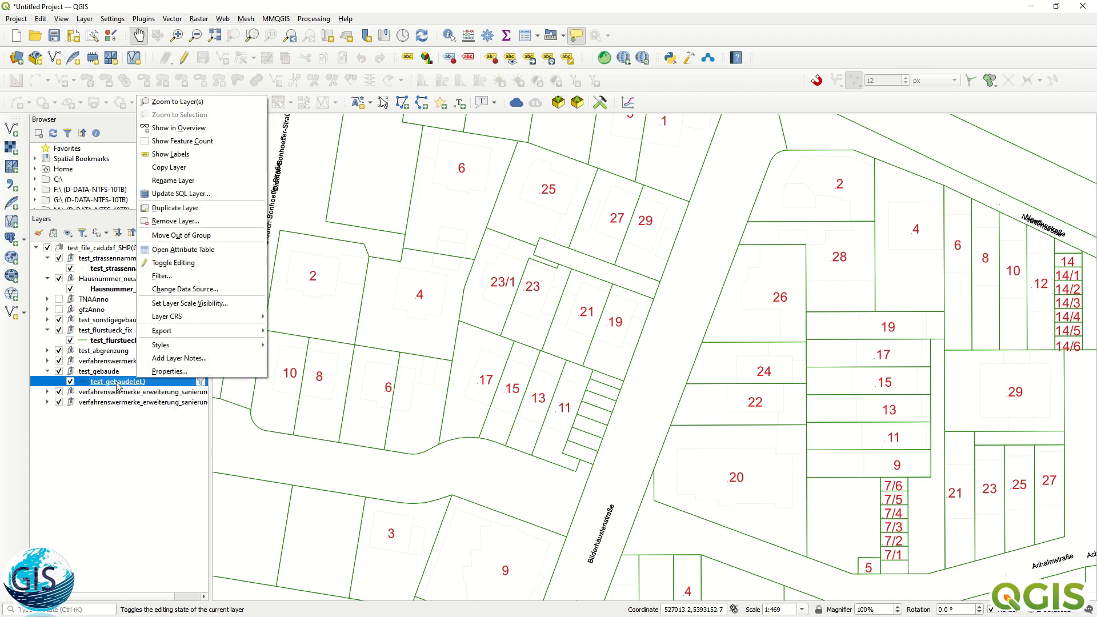
click(117, 373)
click(117, 372)
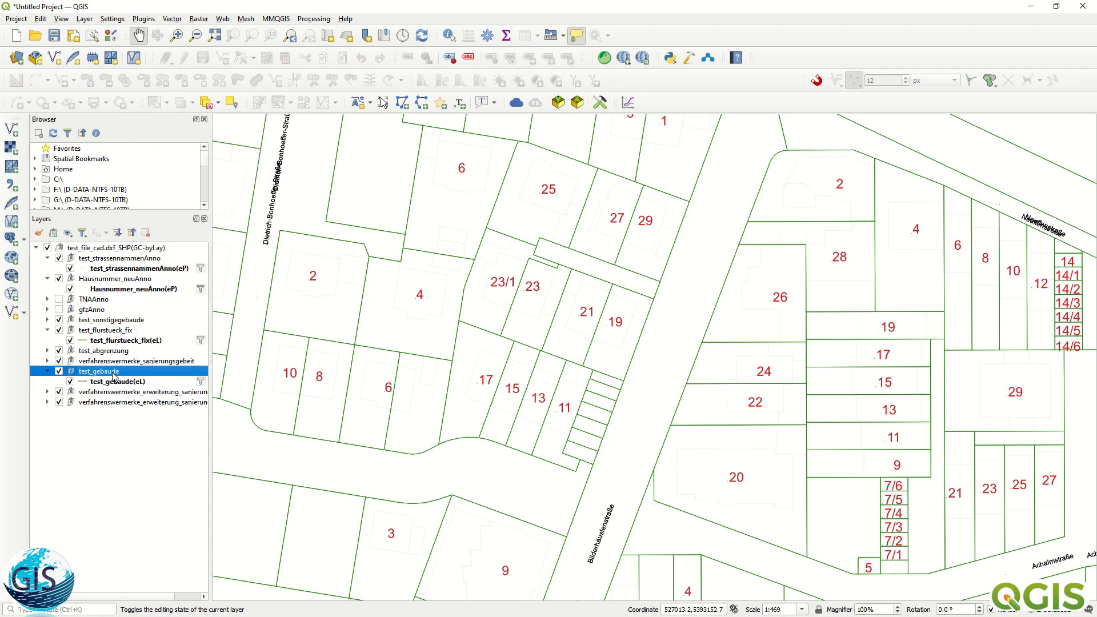
click(116, 383)
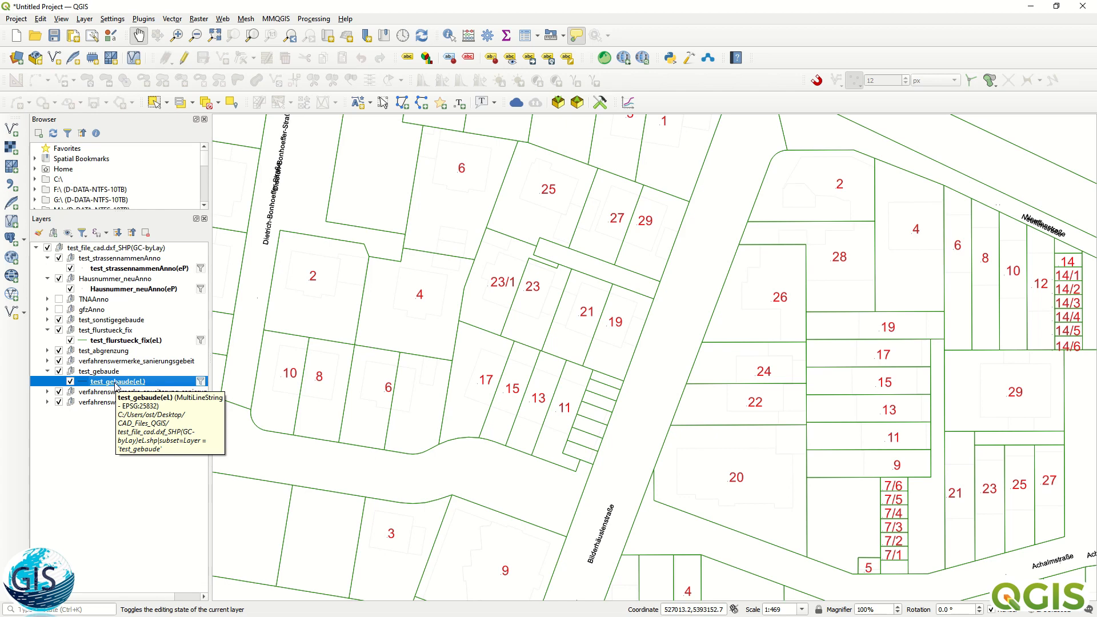
right_click(116, 386)
click(166, 377)
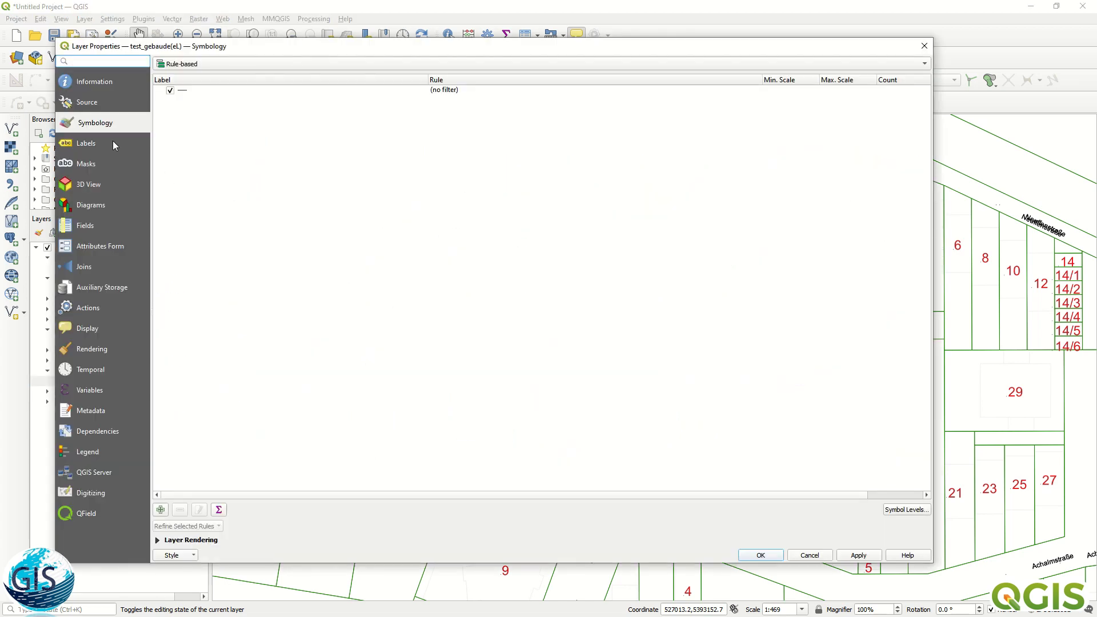
- Change the styling rule's simple line colour to orange and apply it
double_click(183, 91)
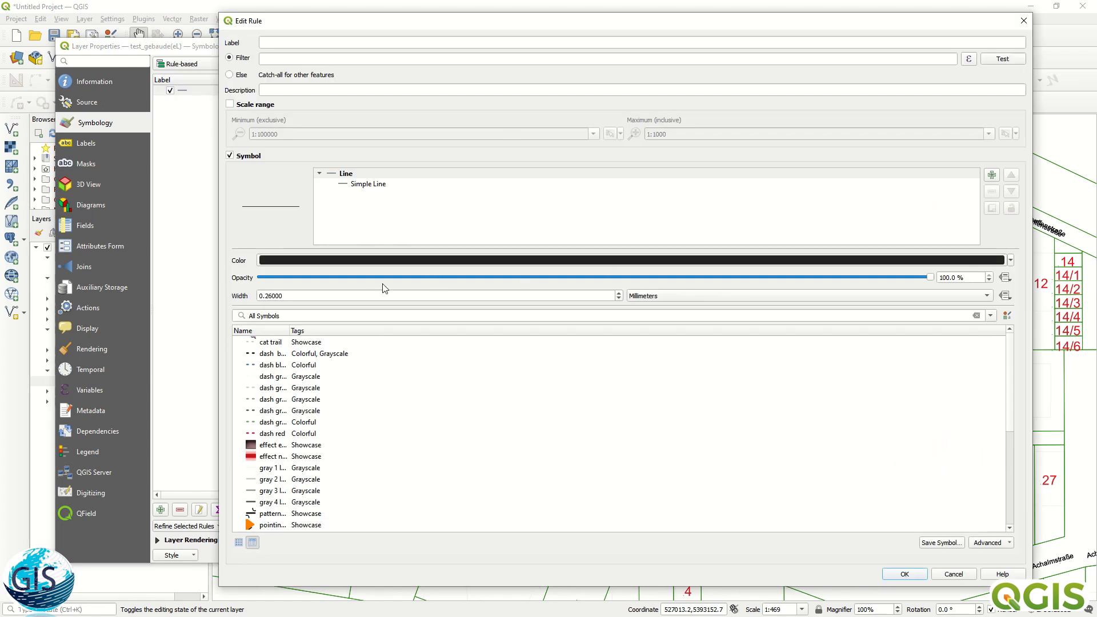
click(376, 185)
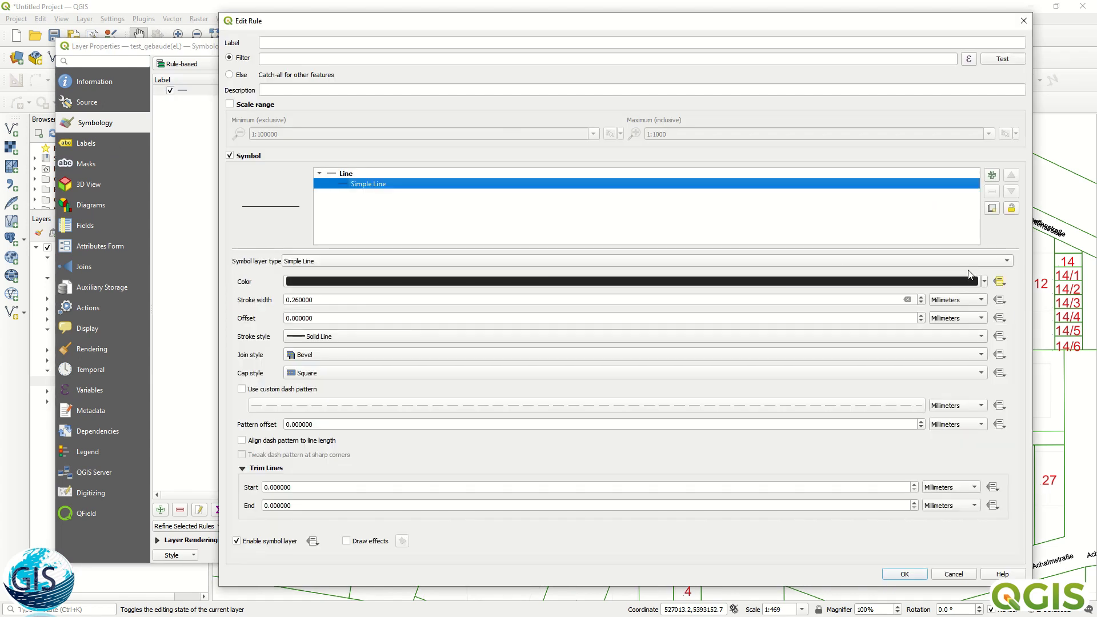
click(1000, 281)
key(Escape)
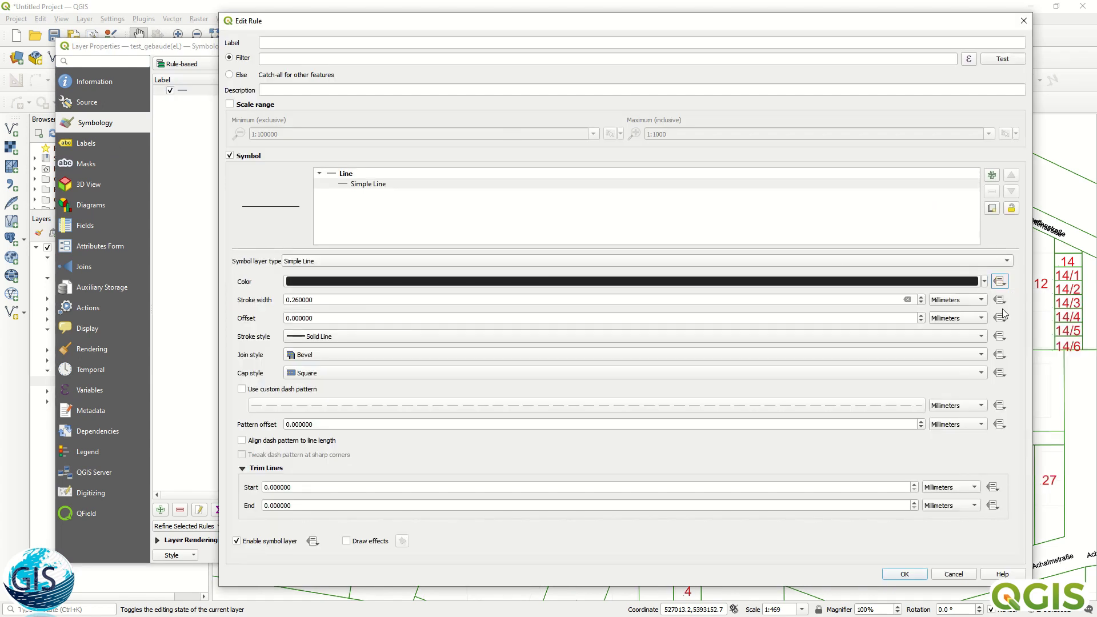
click(984, 282)
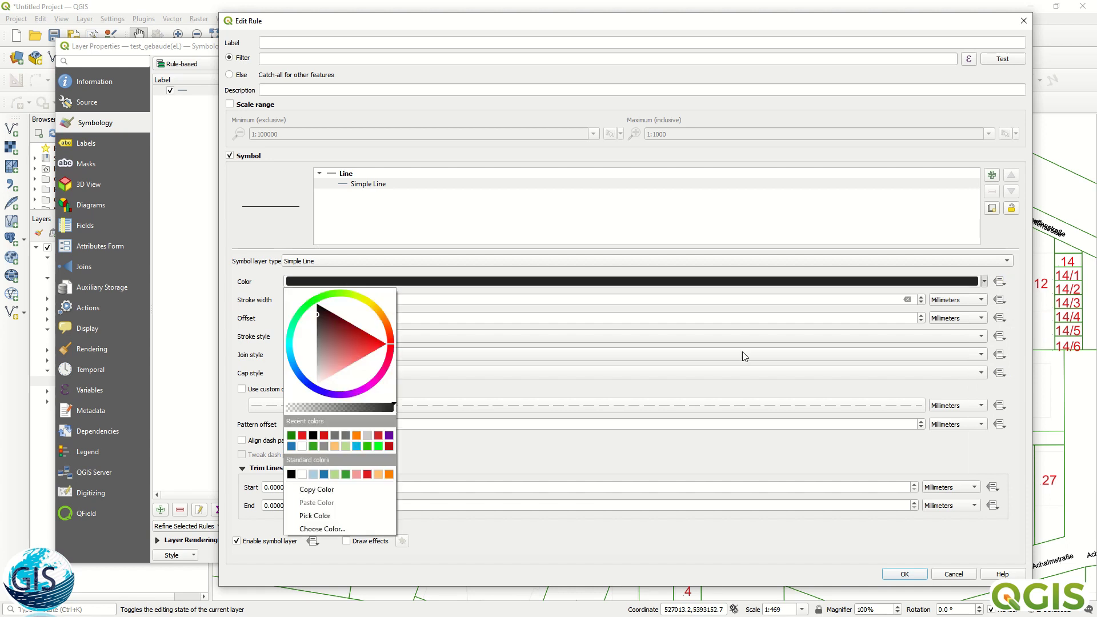
click(392, 474)
click(911, 577)
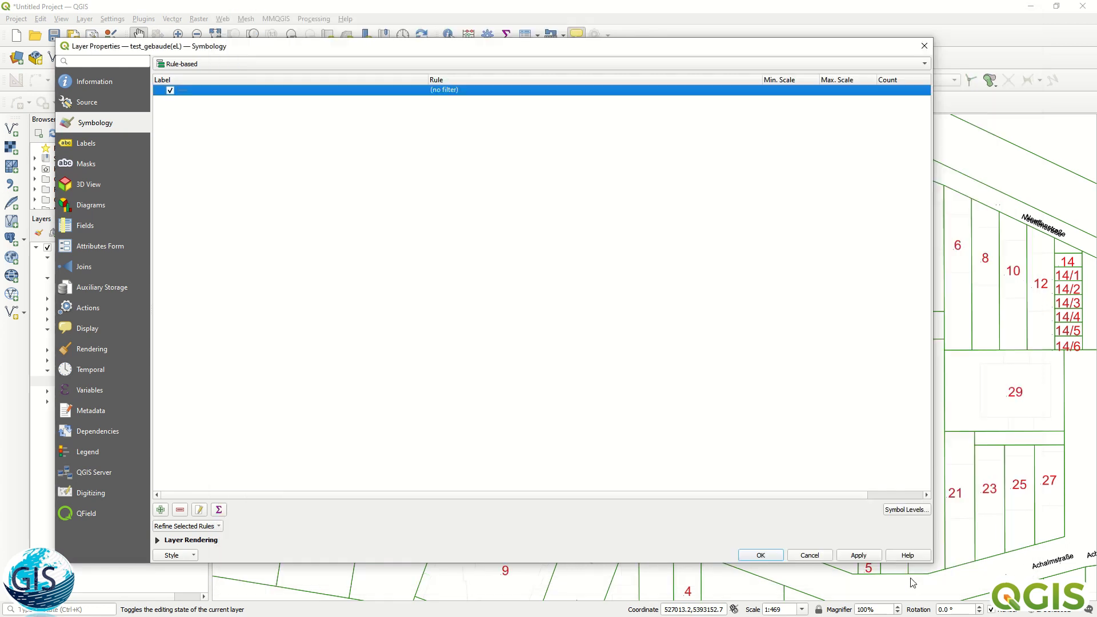
click(777, 556)
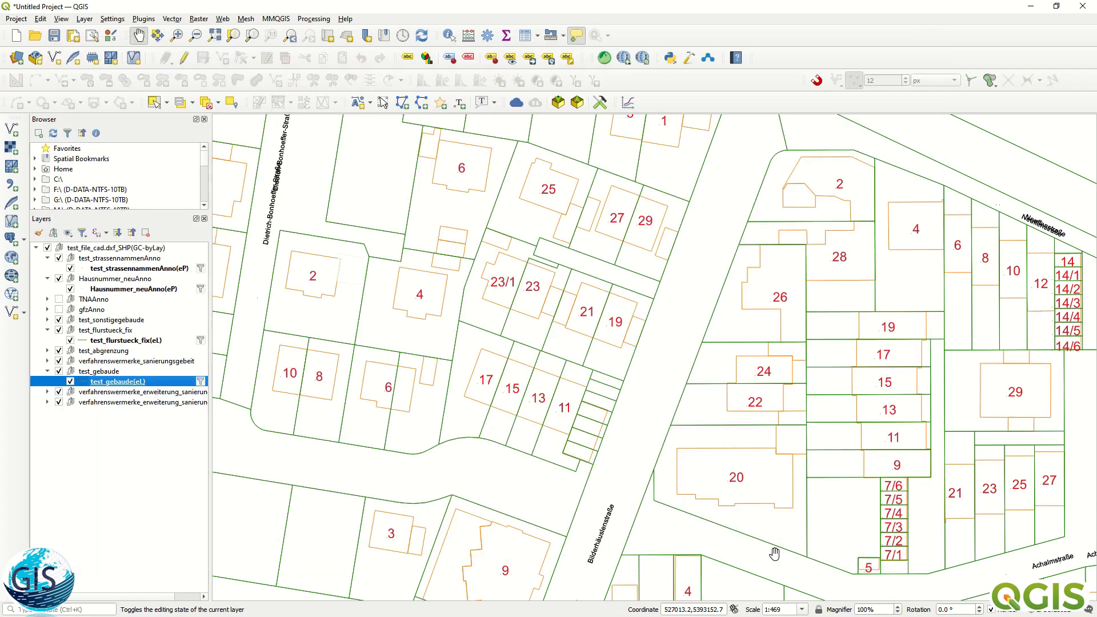